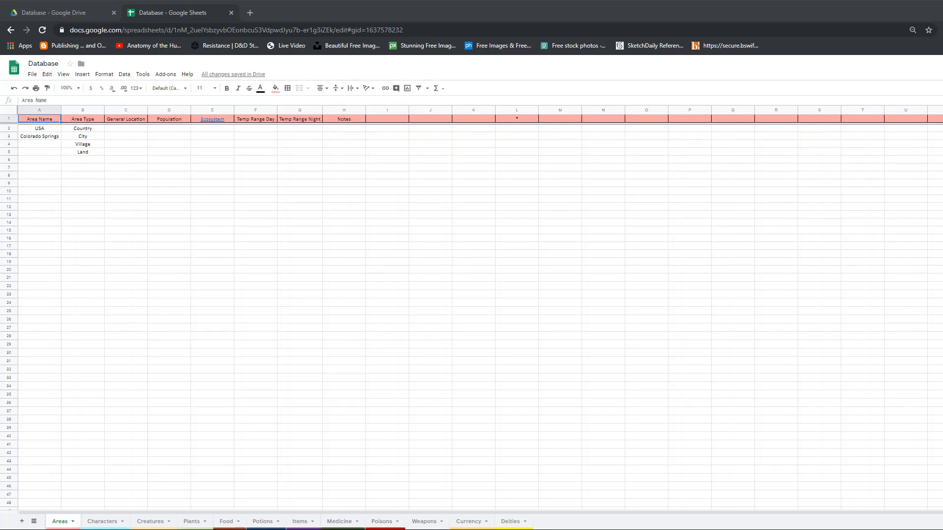
Open the page linked in the Ecosystem header, read through the terrestrial and aquatic ecosystem types, and close the page
click(485, 63)
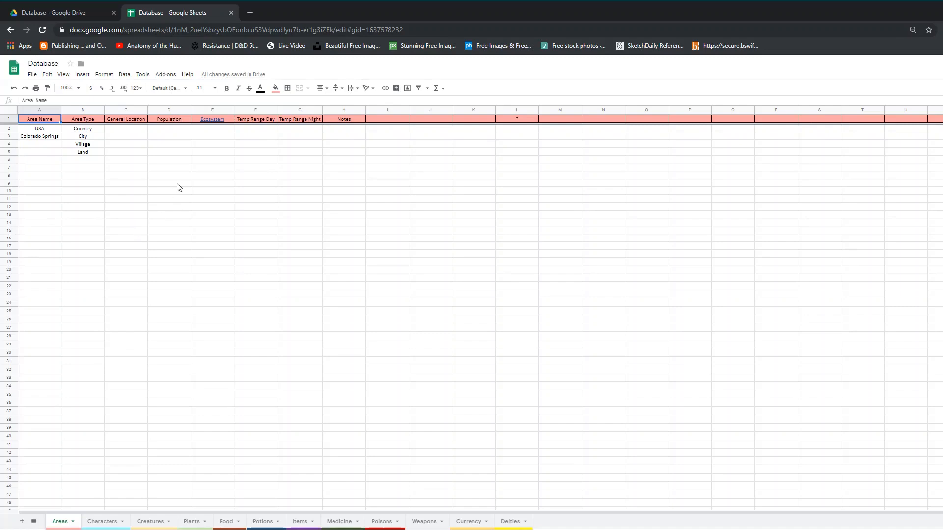
mouse_move(213, 123)
click(218, 132)
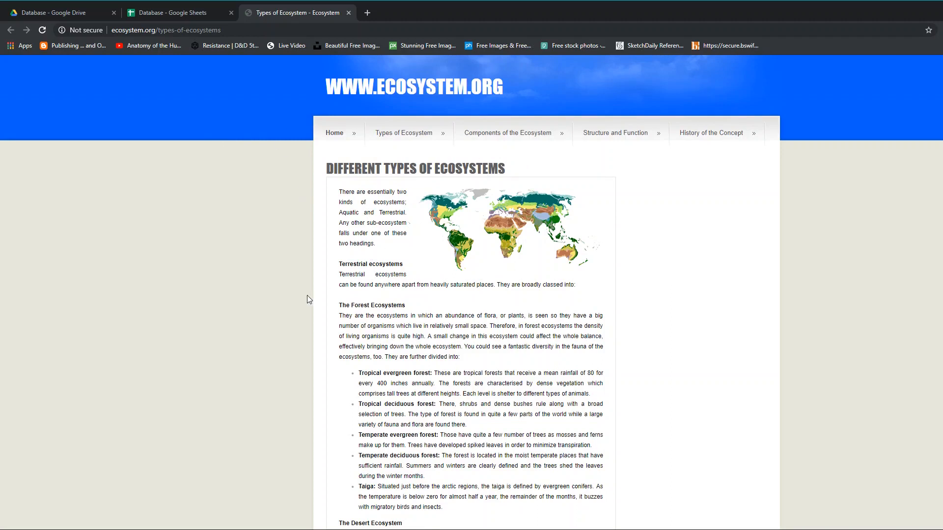
scroll(308, 300, down, 6)
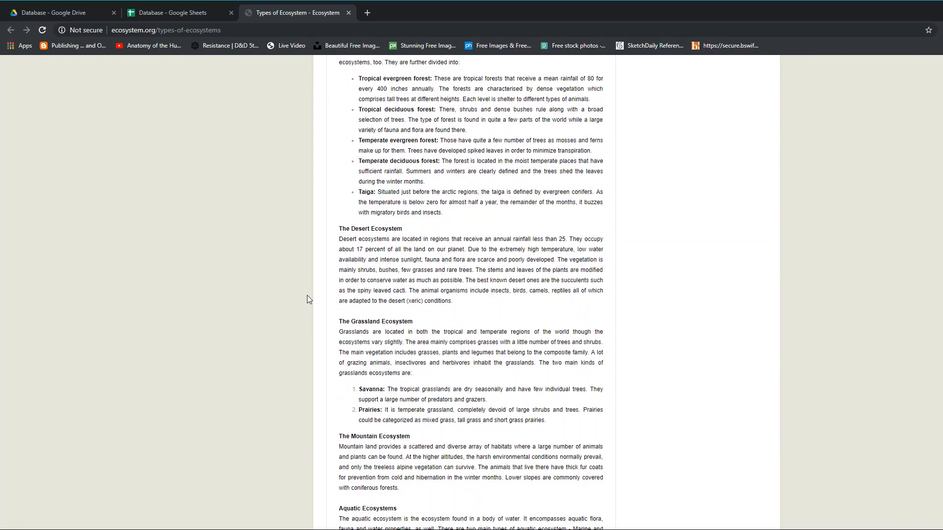
scroll(307, 297, down, 2)
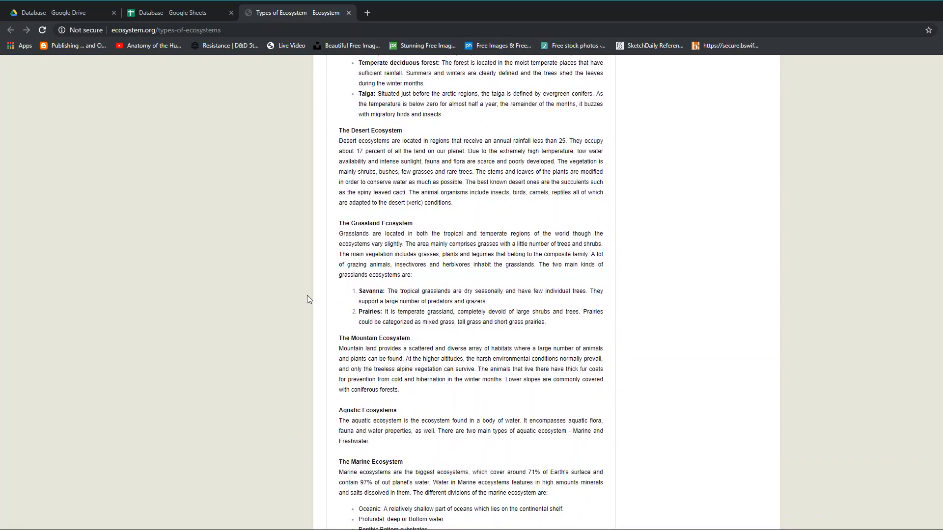
scroll(308, 299, down, 3)
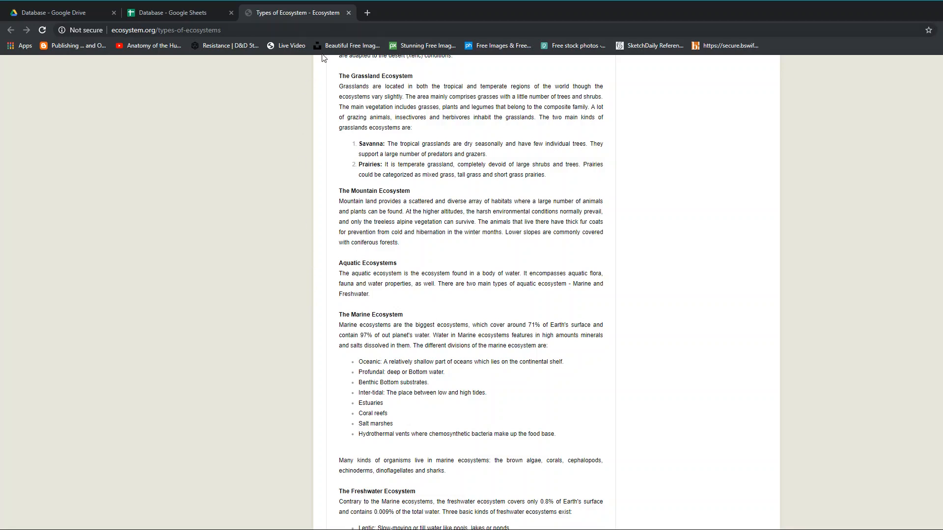
click(348, 13)
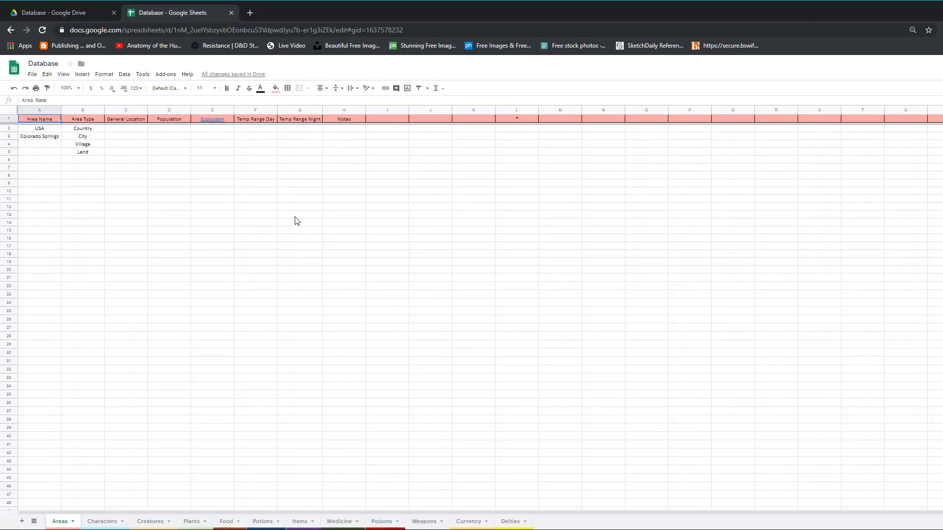
On the Characters sheet, enter the first character's first name in row 2 and set the Personality to Kind
key(ctrl+shift+Page_Down)
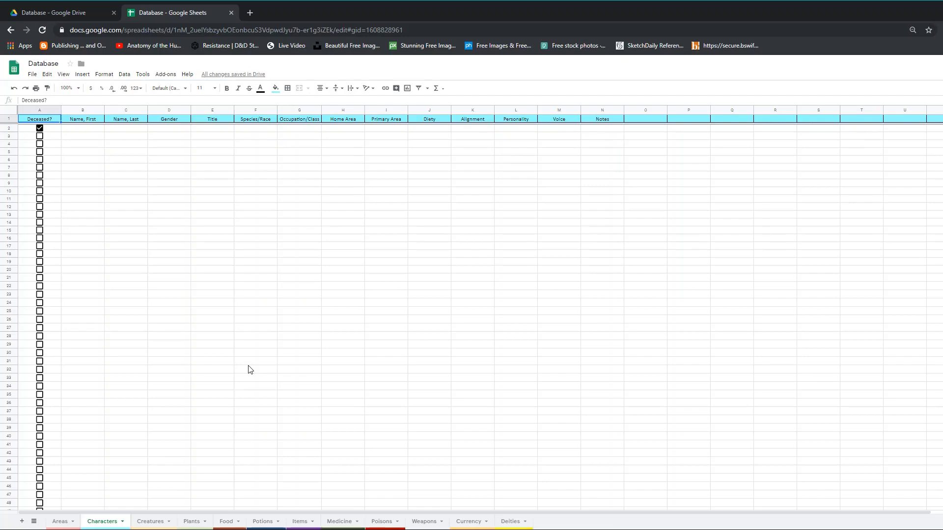
click(52, 111)
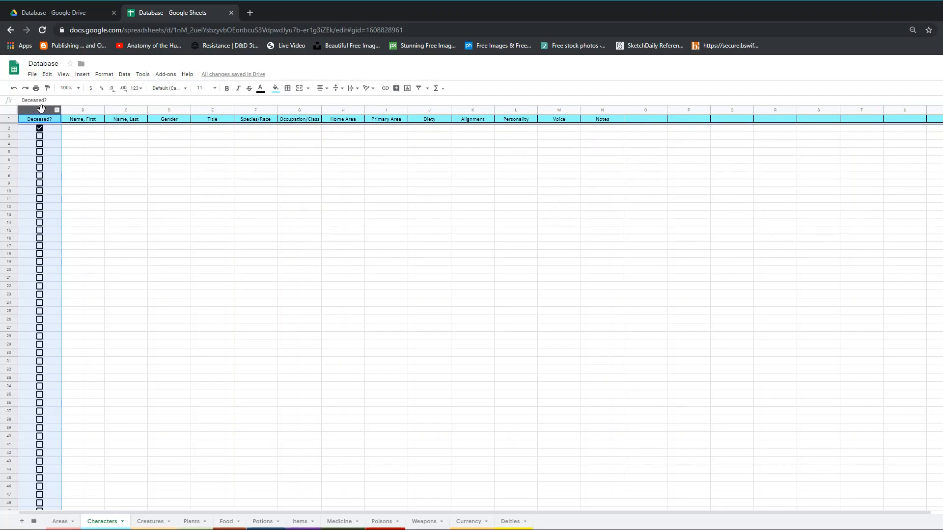
click(82, 129)
text(Ray)
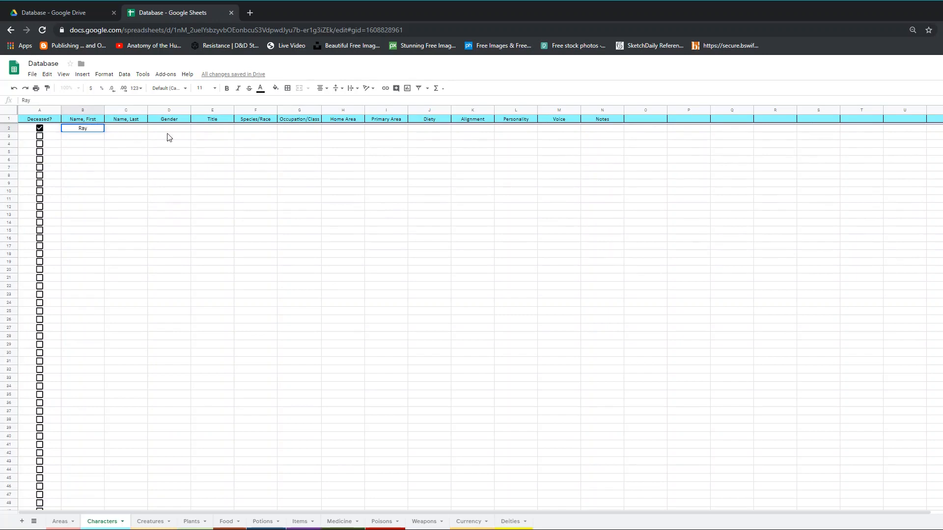
click(512, 129)
text(Ki)
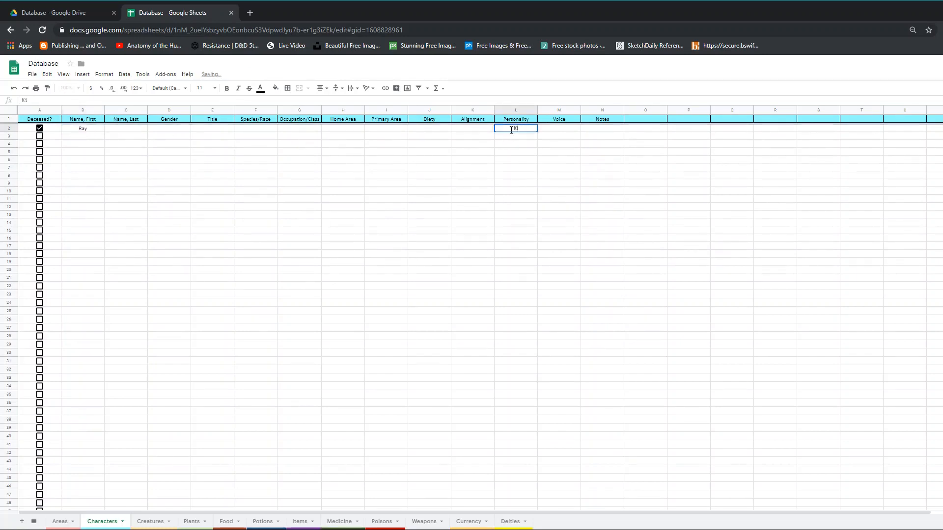
text(nd)
Enter a second character's first name in row 3 of the Characters sheet
click(83, 137)
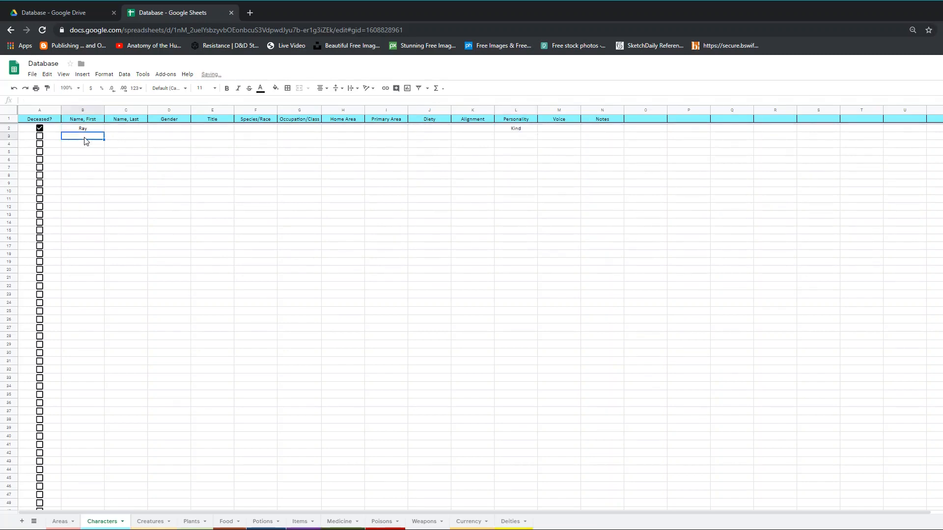
text(Bill)
click(117, 160)
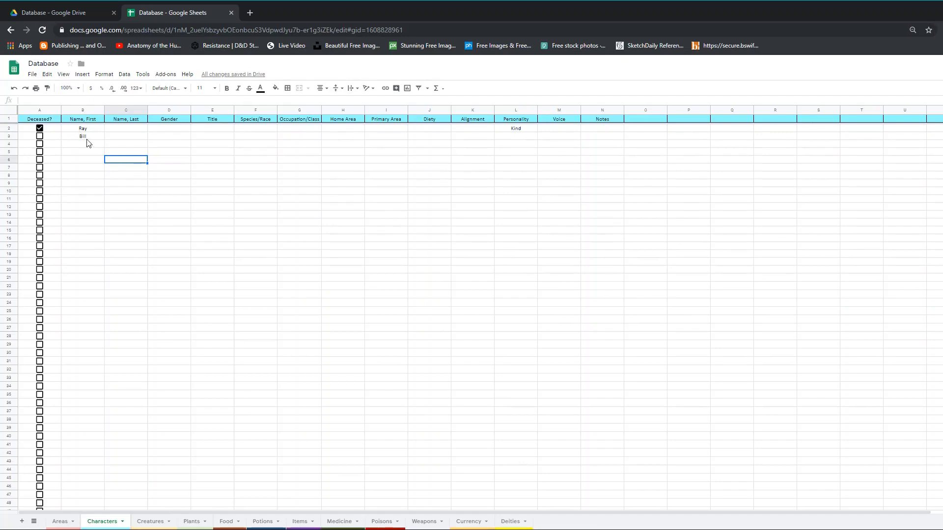
In the Notes cell of row 2, record that this character is the best friend of the character in row 3
click(10, 136)
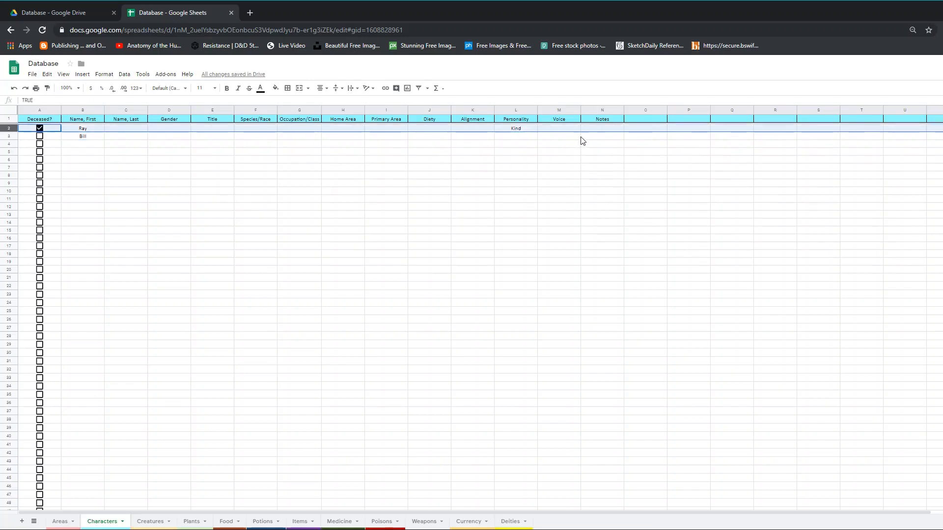
click(600, 137)
click(594, 128)
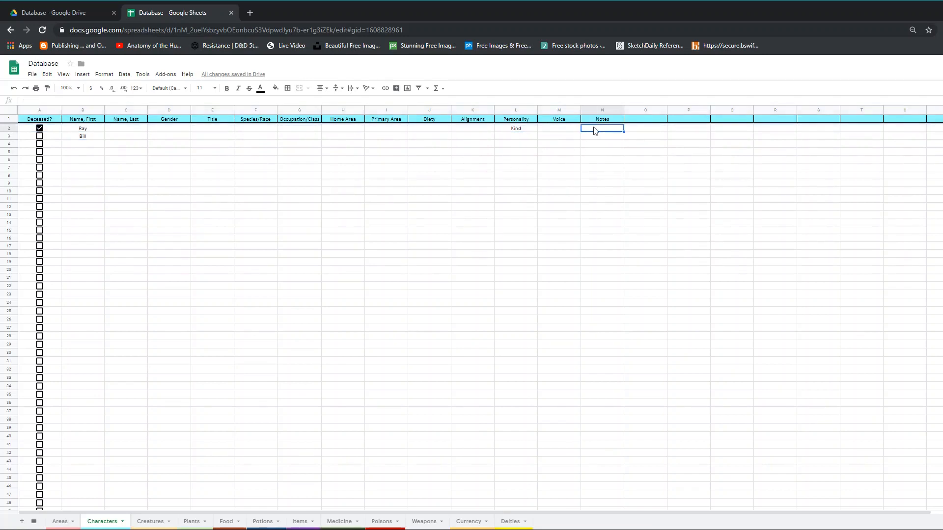
text(Bill's best friend)
click(590, 168)
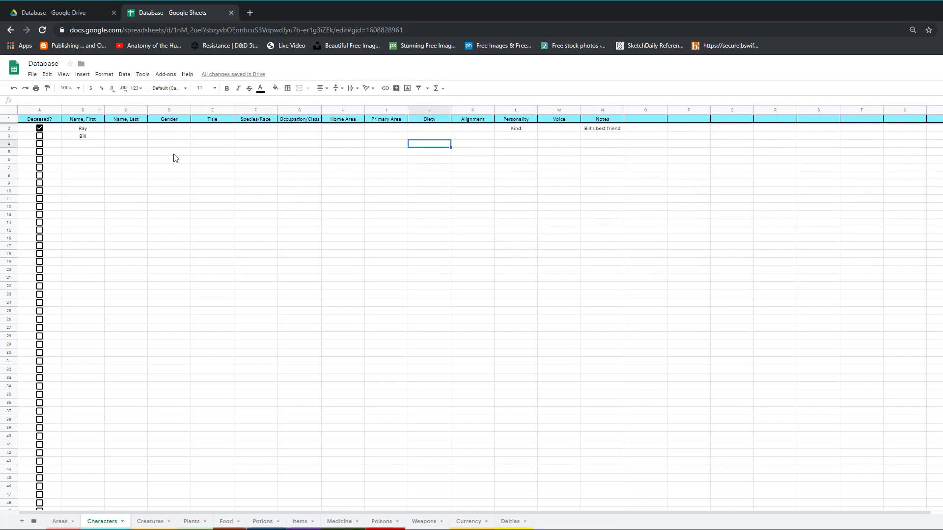
Review the Species/Race, Occupation/Class, Home Area, Primary Area, Alignment and Voice columns of the Characters sheet
click(257, 110)
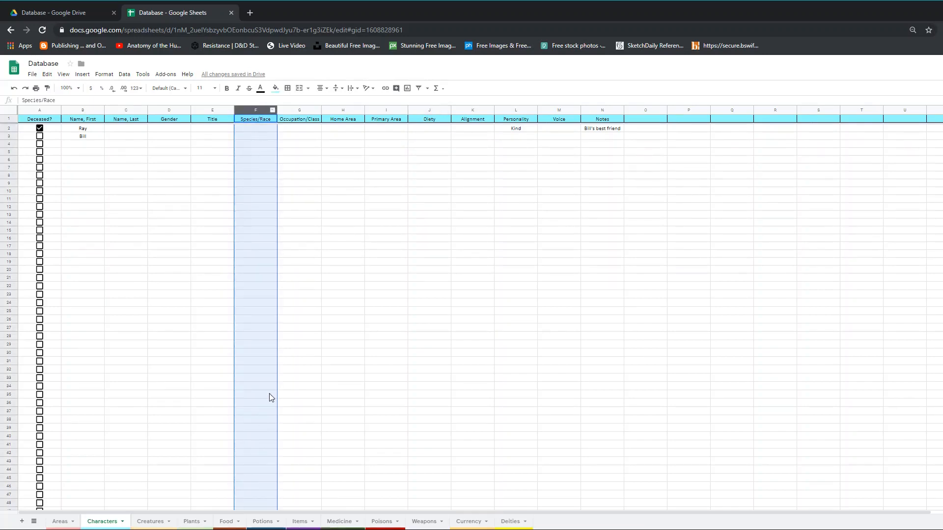
click(309, 111)
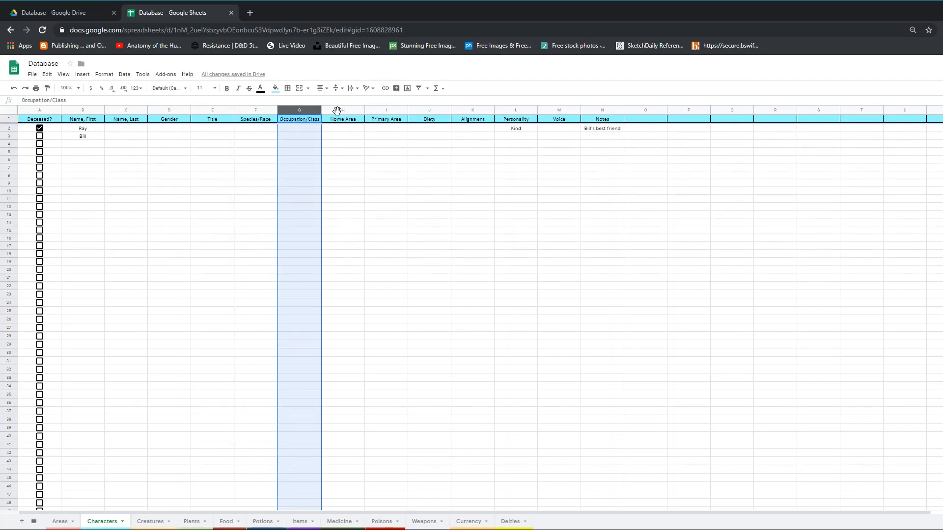
click(337, 111)
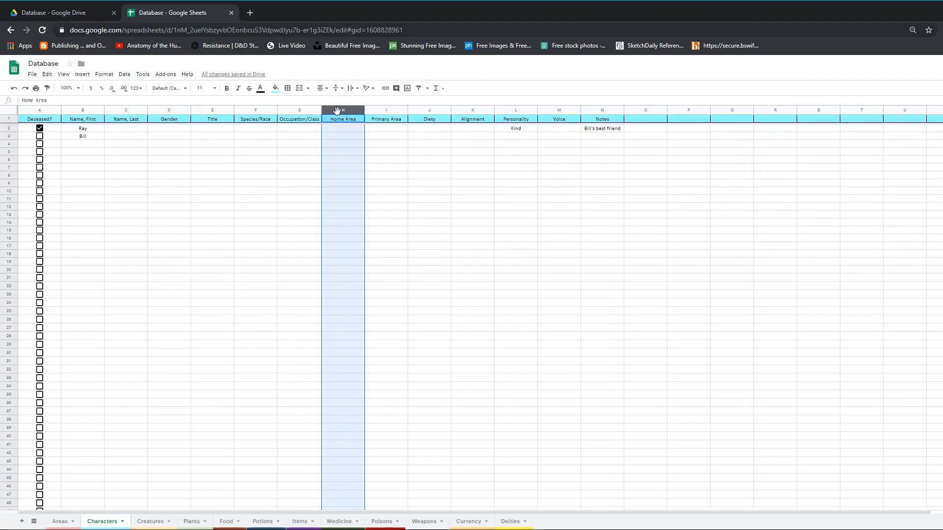
click(380, 111)
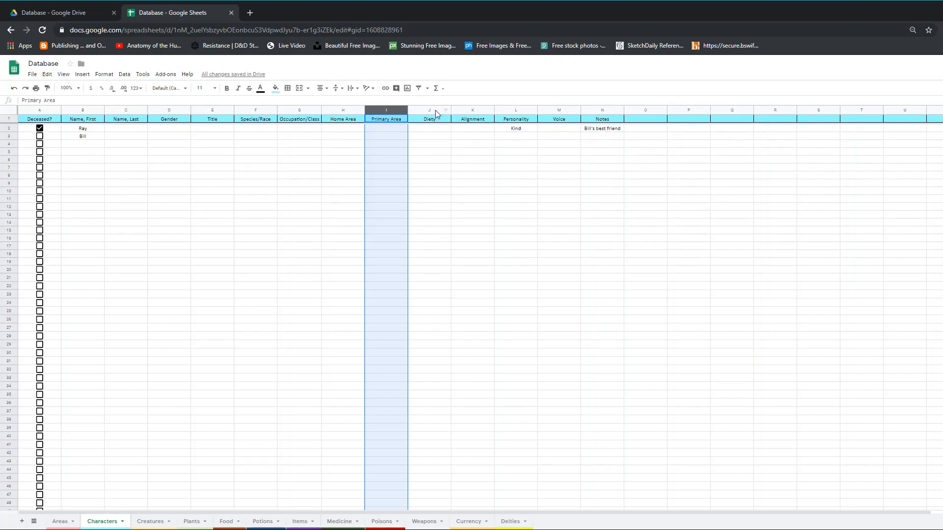
click(472, 110)
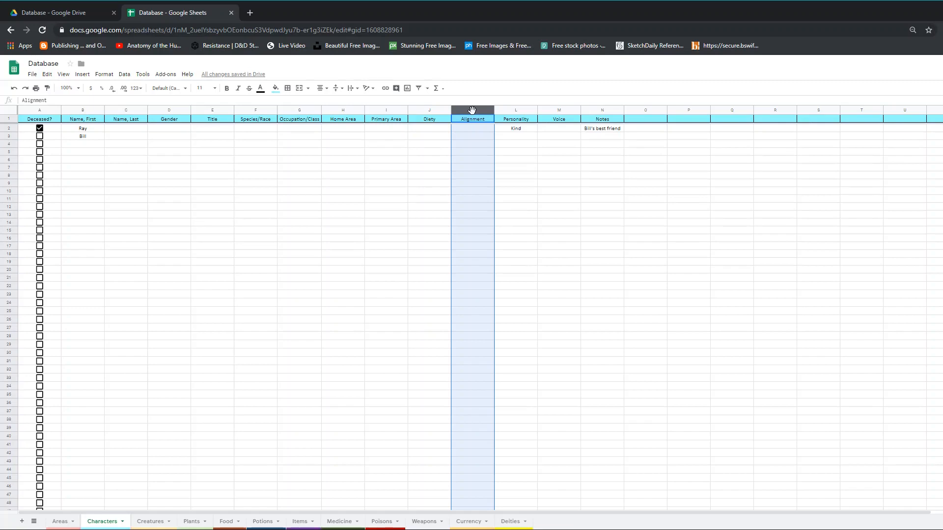
click(557, 110)
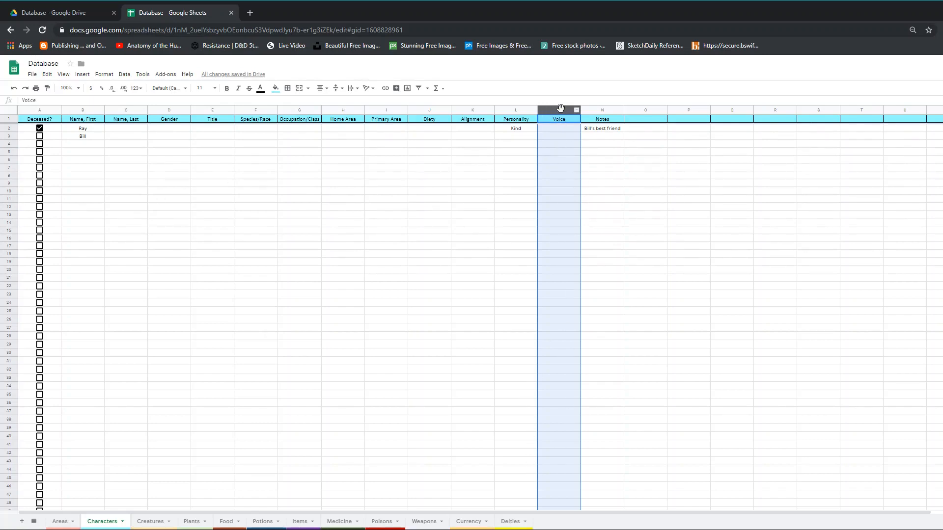
Open the Creatures sheet and examine its columns from Food? and Venomous? through Area, Creature Name, About and Abilities to Non-food Items Produced
click(150, 523)
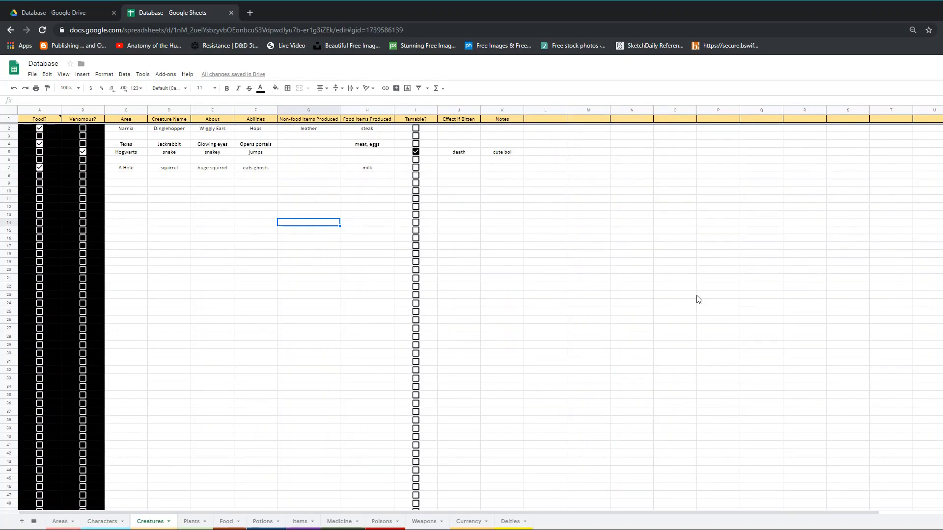
click(81, 110)
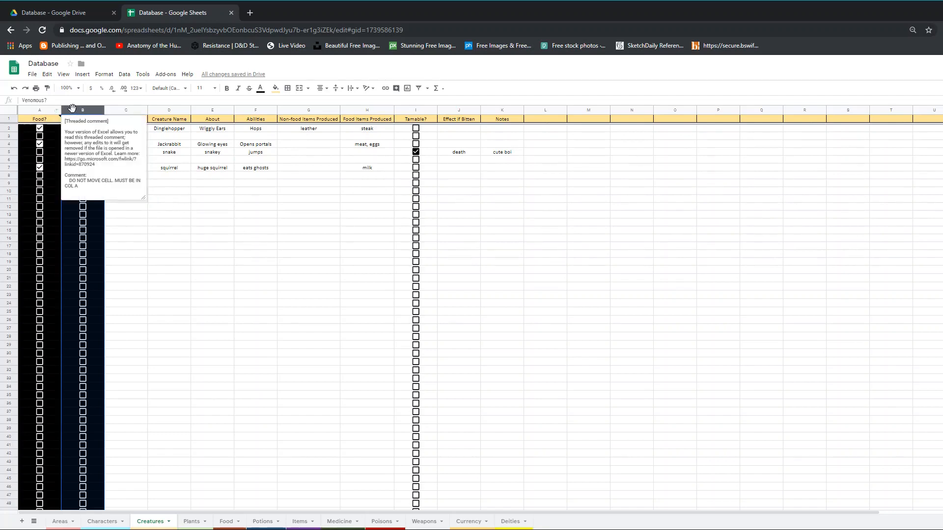
click(39, 110)
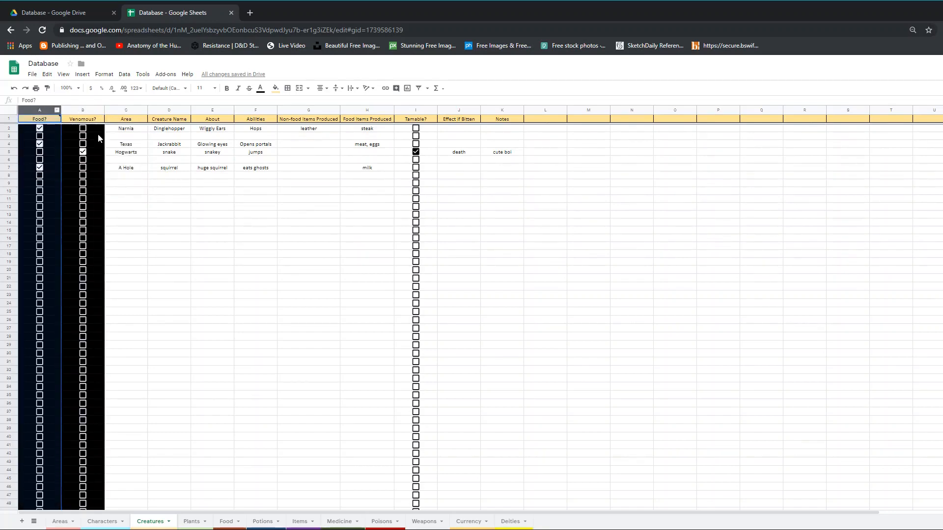
click(84, 109)
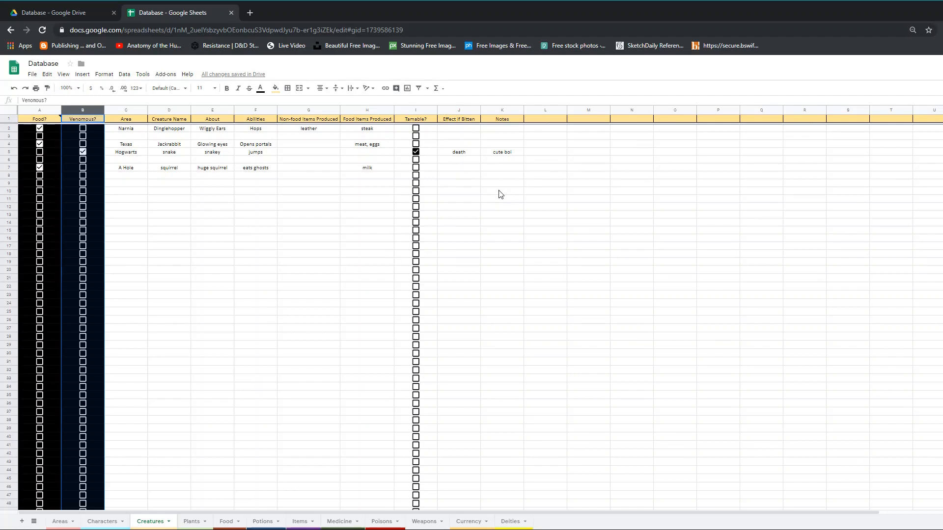
click(127, 121)
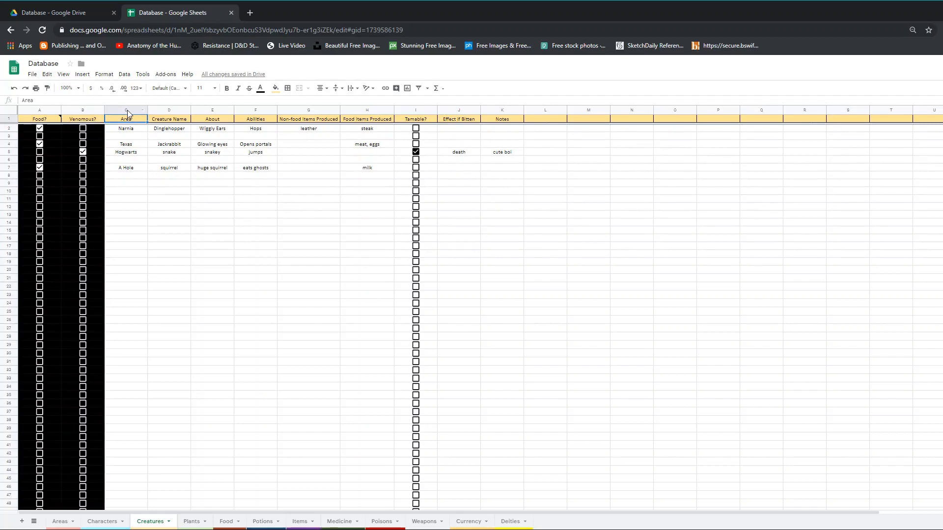
click(128, 110)
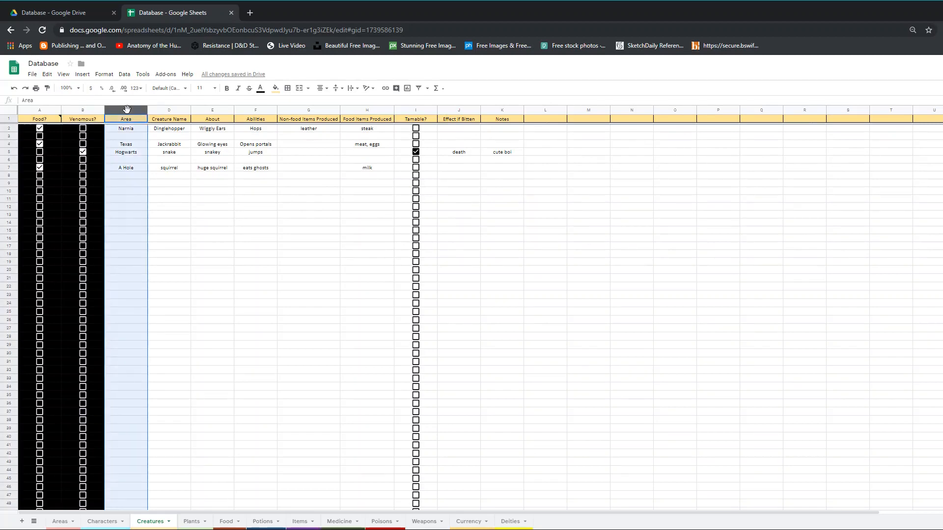
click(175, 110)
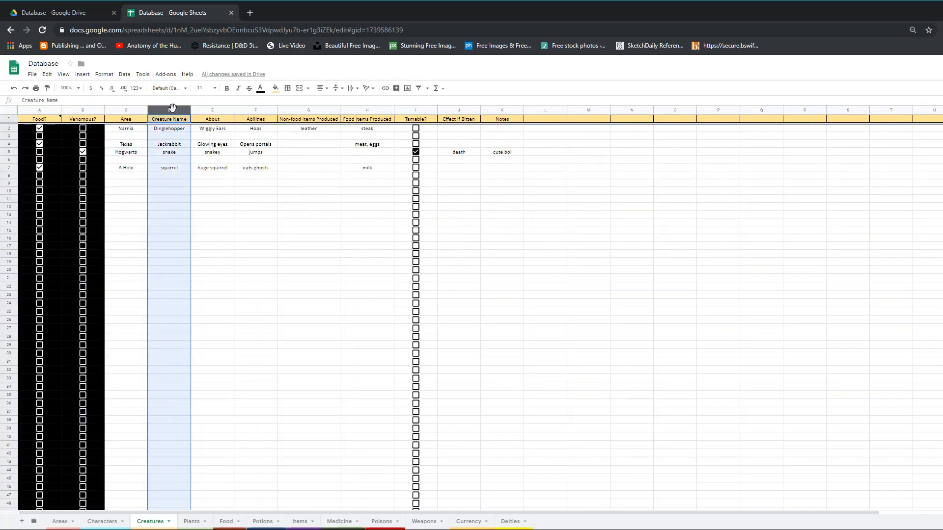
click(215, 109)
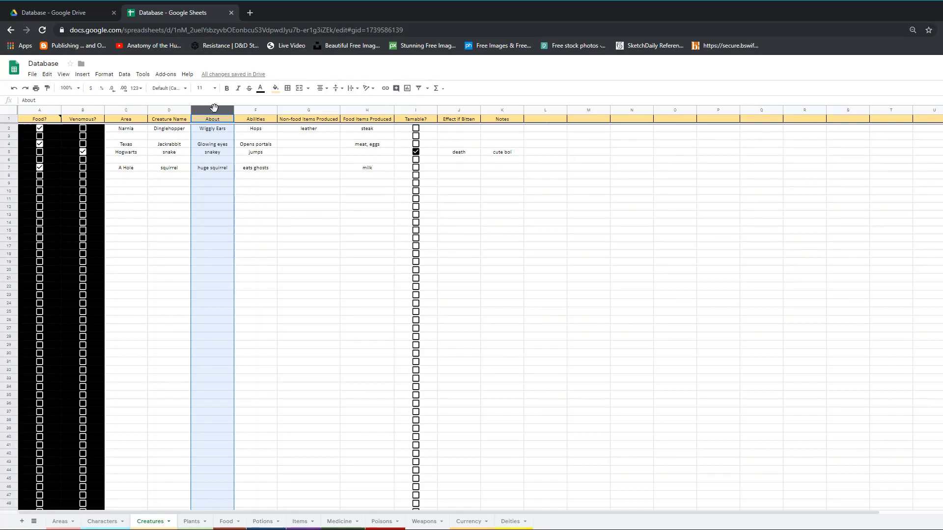
click(253, 108)
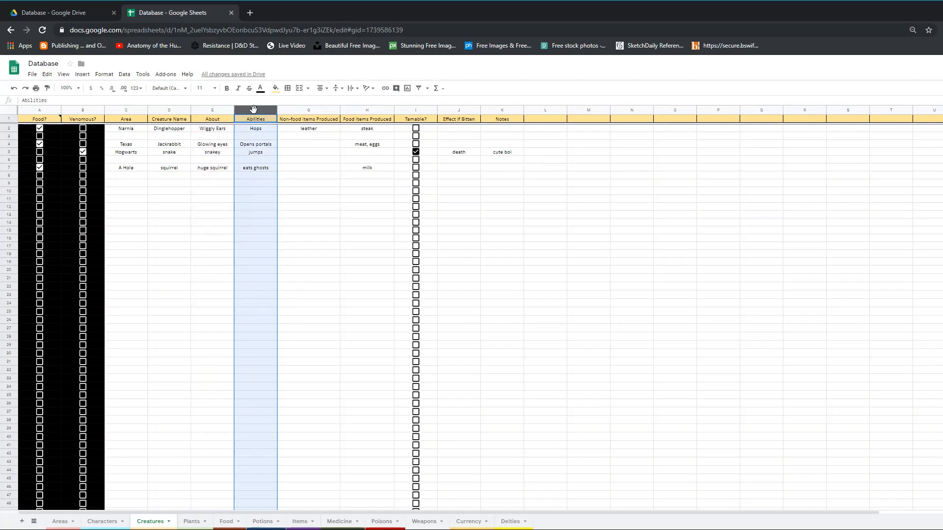
click(309, 109)
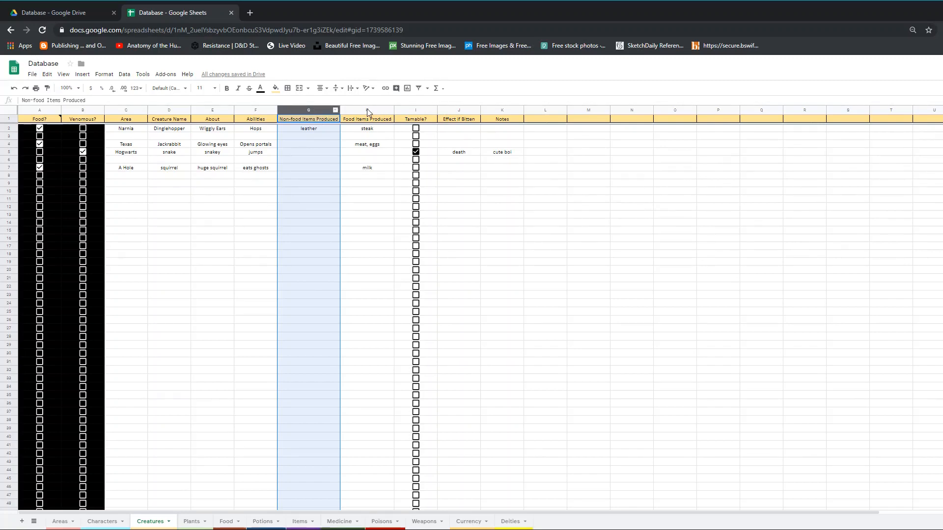
Compare the Food? and Venomous? checkboxes with the entries in the Food Items Produced column
click(42, 110)
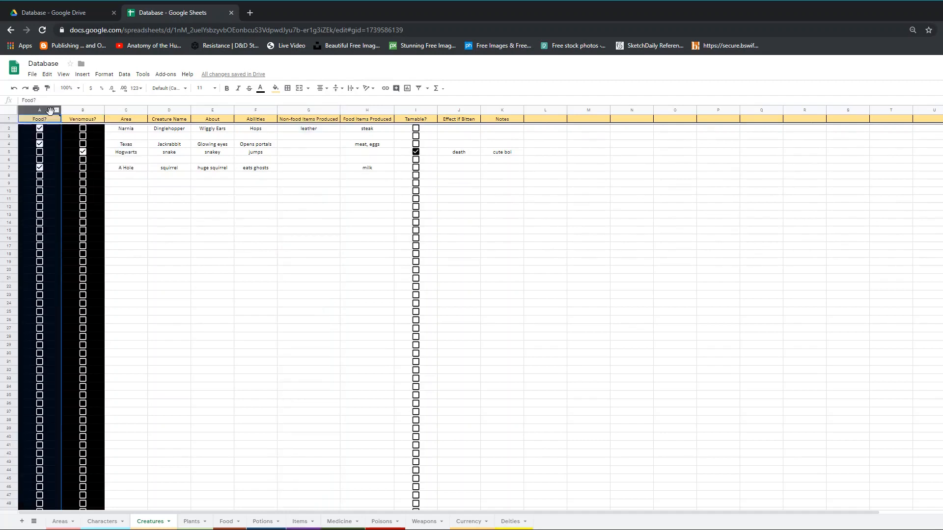
click(80, 109)
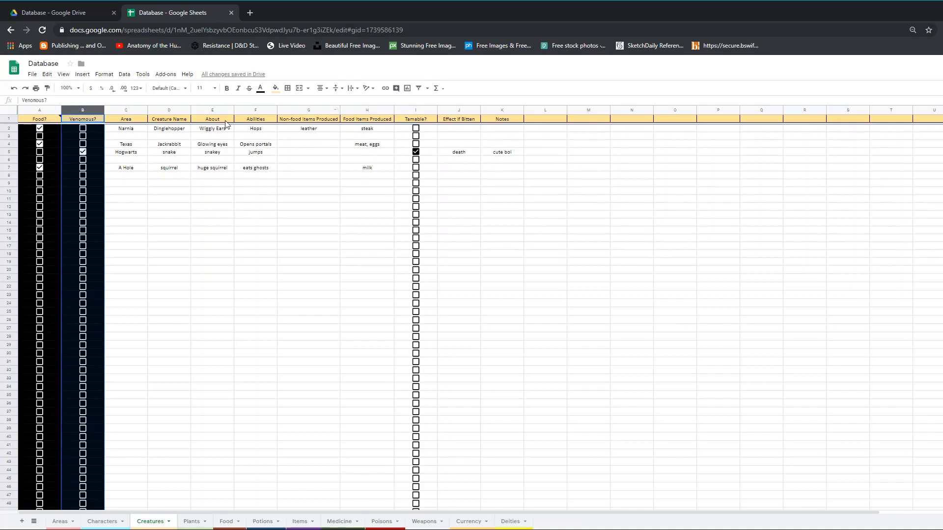
click(372, 130)
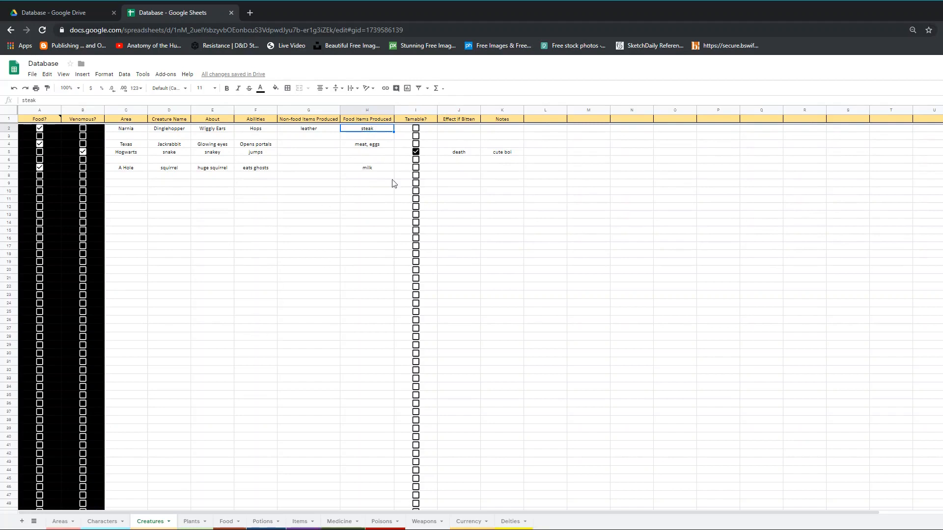
click(365, 110)
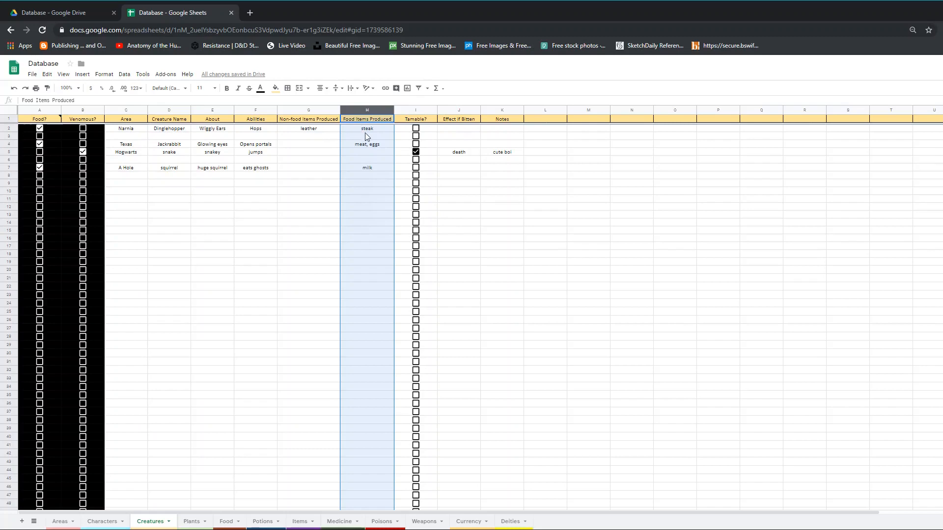
Mark the Dinglehopper in row 2 as tamable and review the Tamable?, Effect if Bitten and Notes columns
click(416, 130)
click(417, 110)
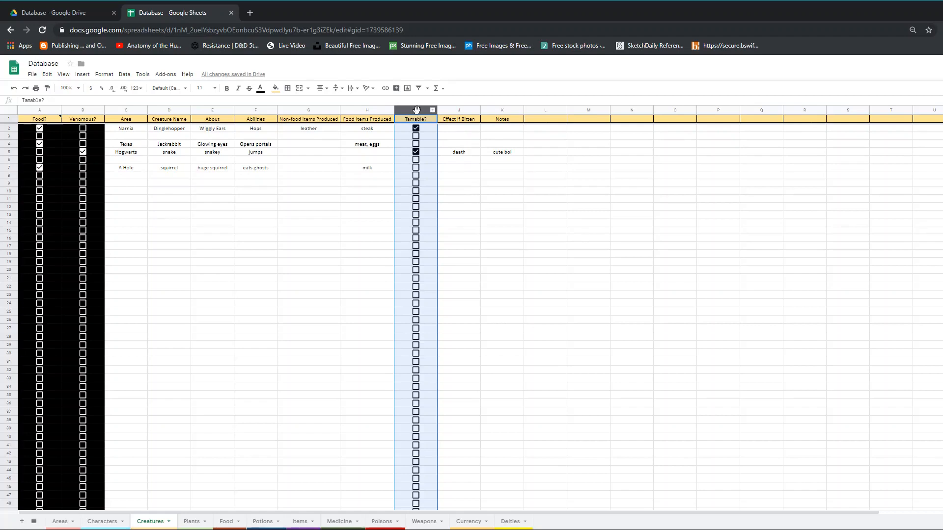
click(463, 109)
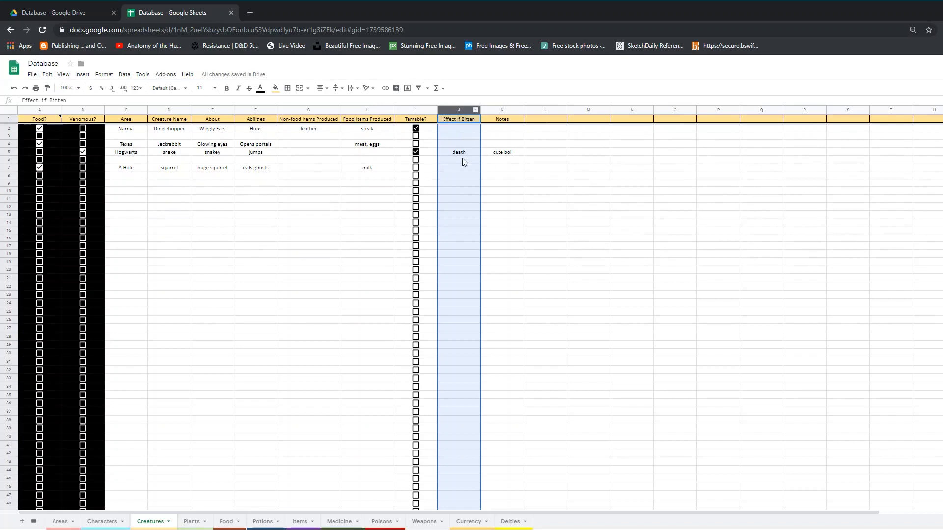
click(498, 109)
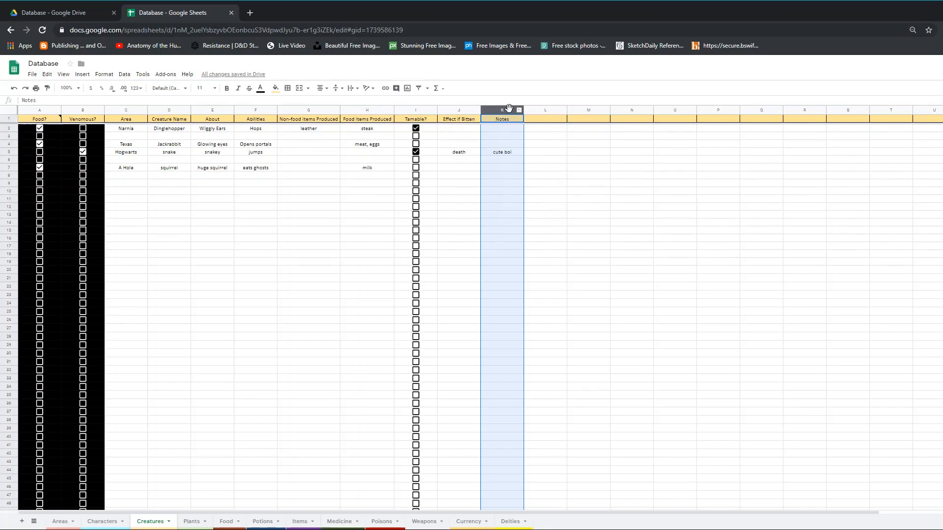
Open the Plants sheet and examine its Food?, Medicine? and Poisonous? checkbox columns
click(193, 521)
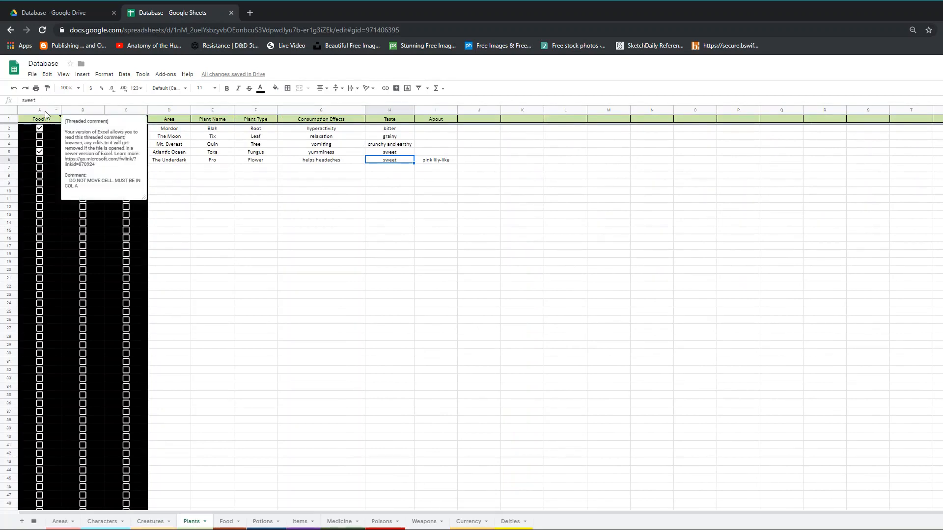
click(83, 110)
click(120, 110)
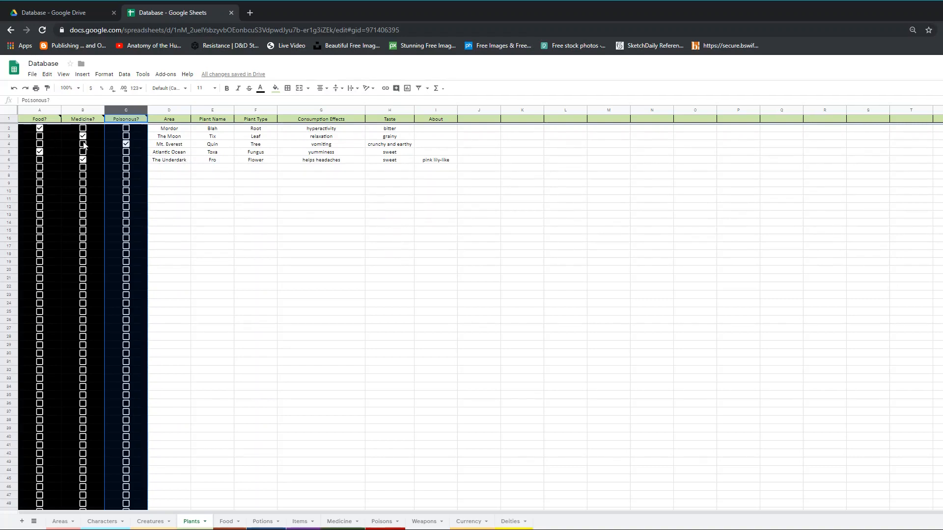
click(81, 107)
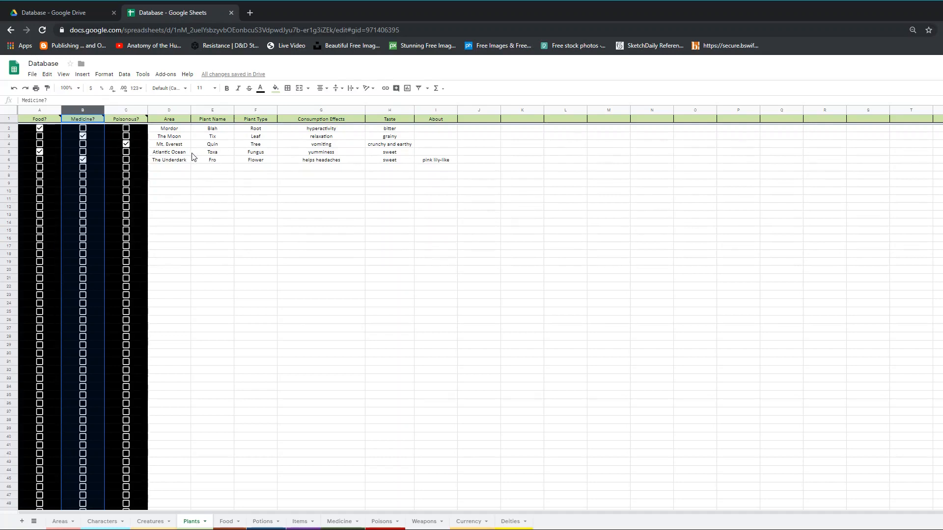
Review the Plants sheet's Area, Plant Type, Consumption Effects and About columns, including the effects in rows 4 and 5
click(170, 110)
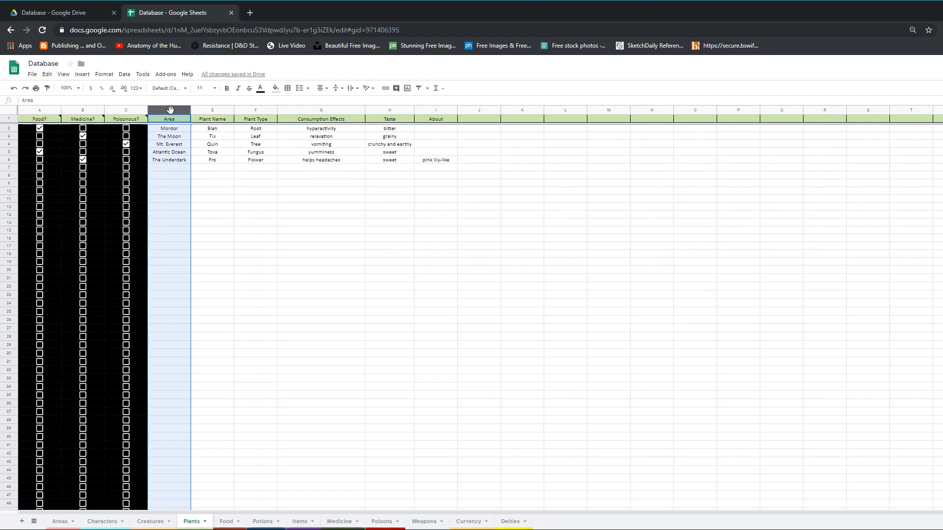
click(257, 108)
click(324, 110)
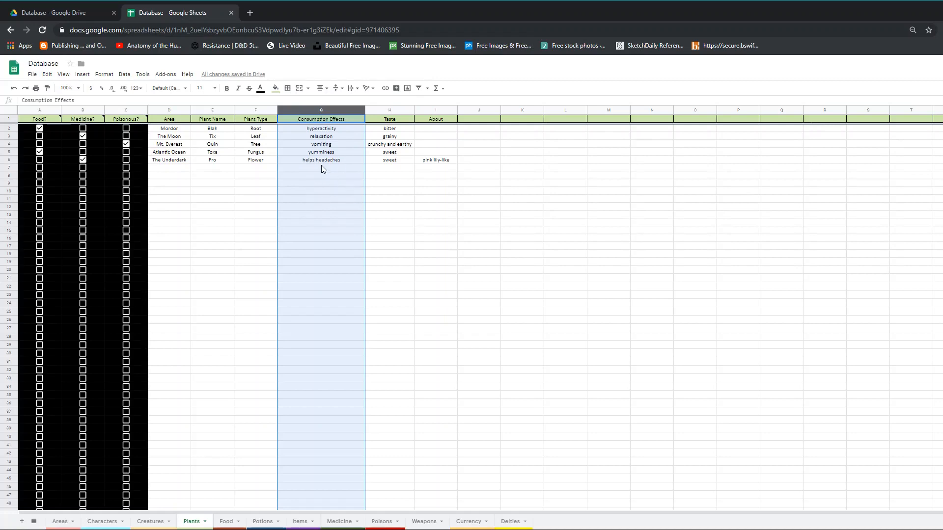
click(328, 155)
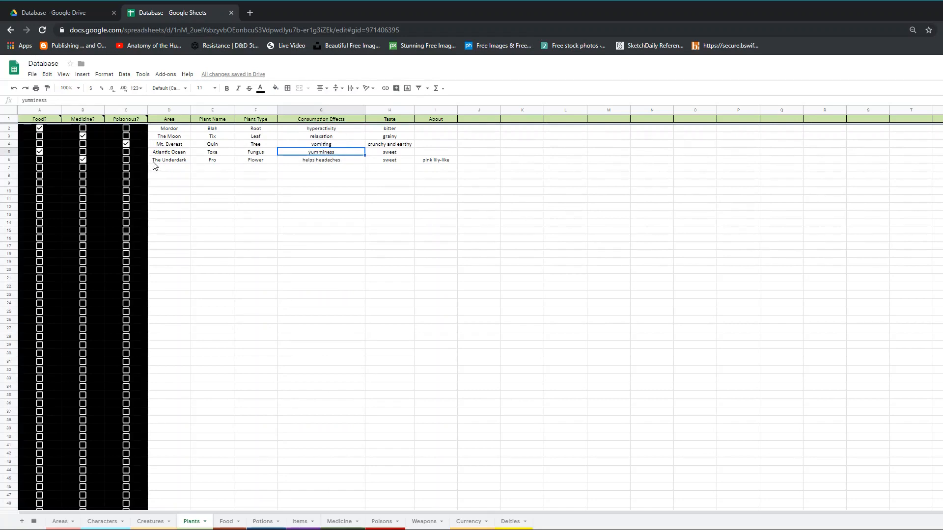
click(340, 146)
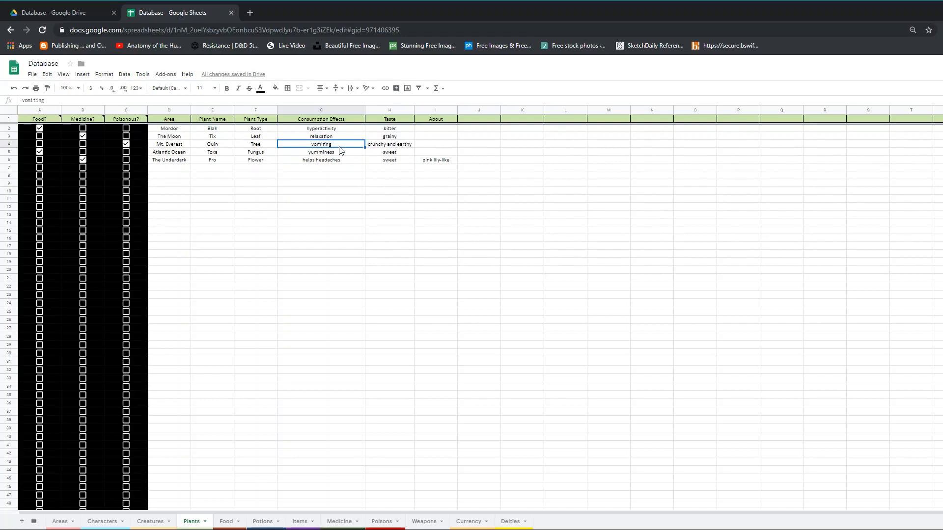
click(433, 110)
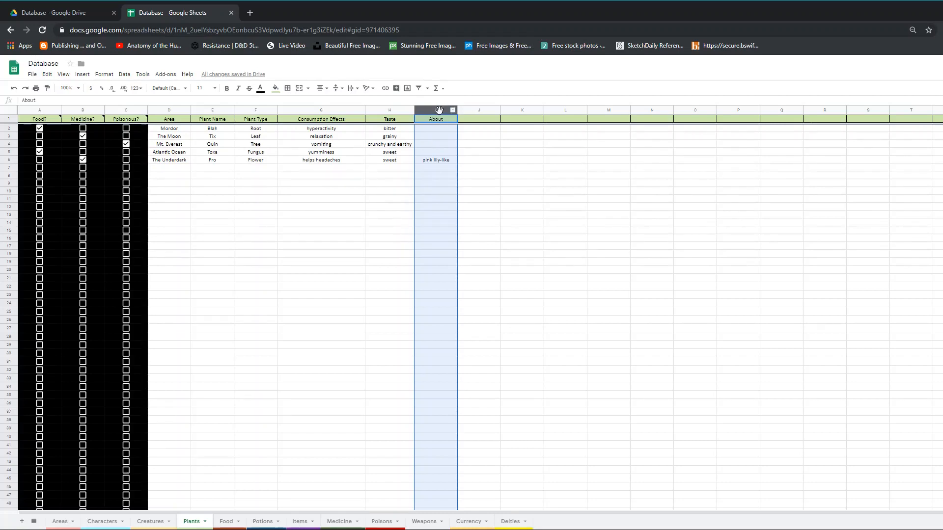
Add a Notes column header in cell J1, next to About on the Plants sheet
click(476, 123)
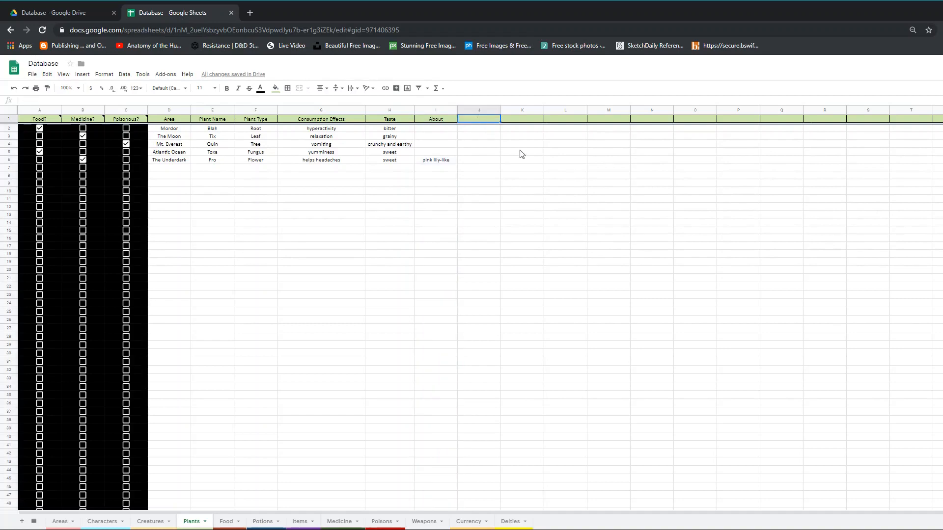
text(Notes)
key(Return)
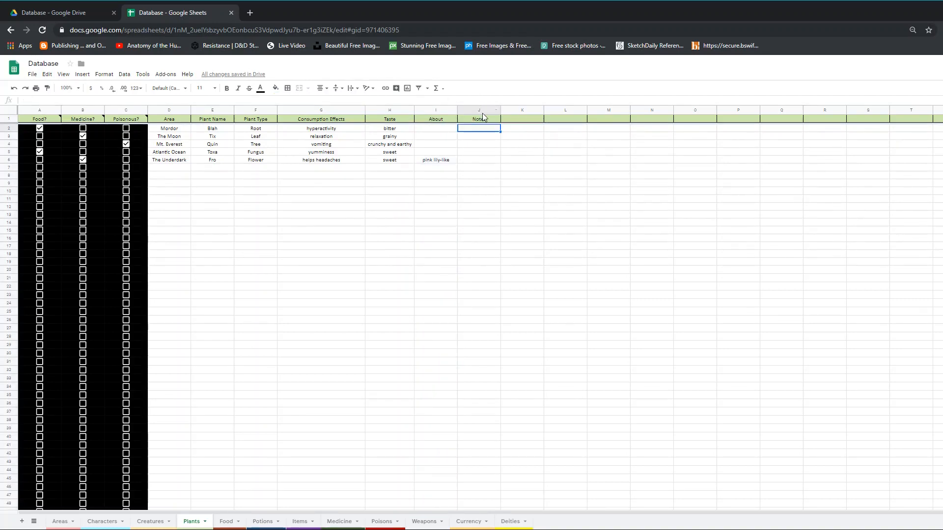
Open the Food sheet and review its Plants, Creatures, Other, Drinks and Recipes sections
key(ctrl+Page_Down)
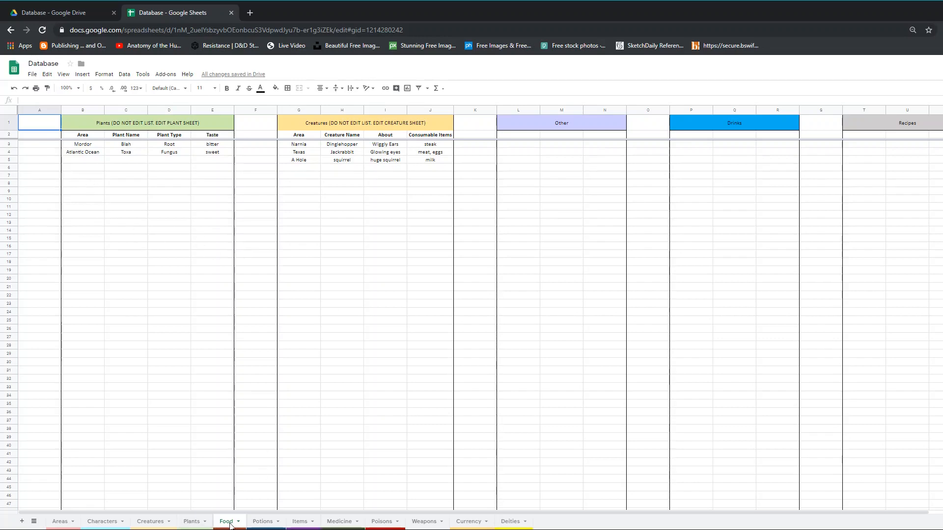
click(107, 129)
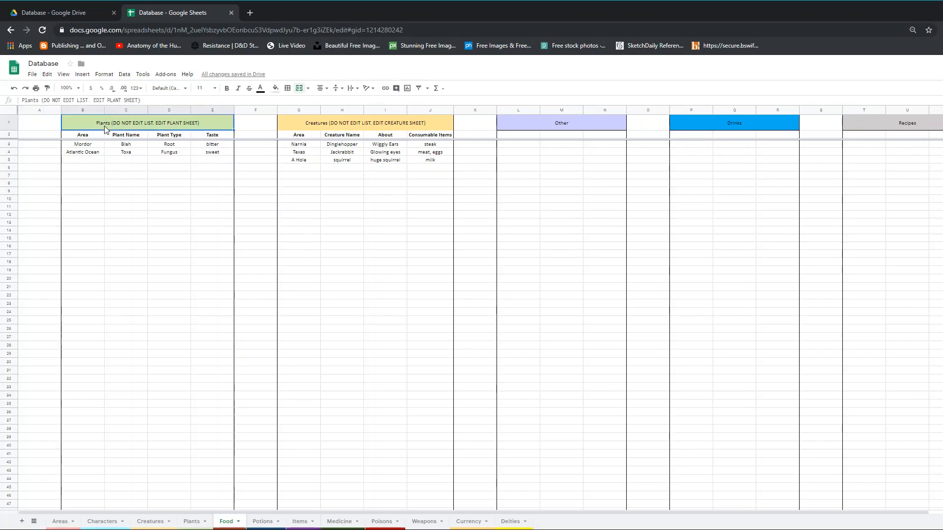
click(332, 127)
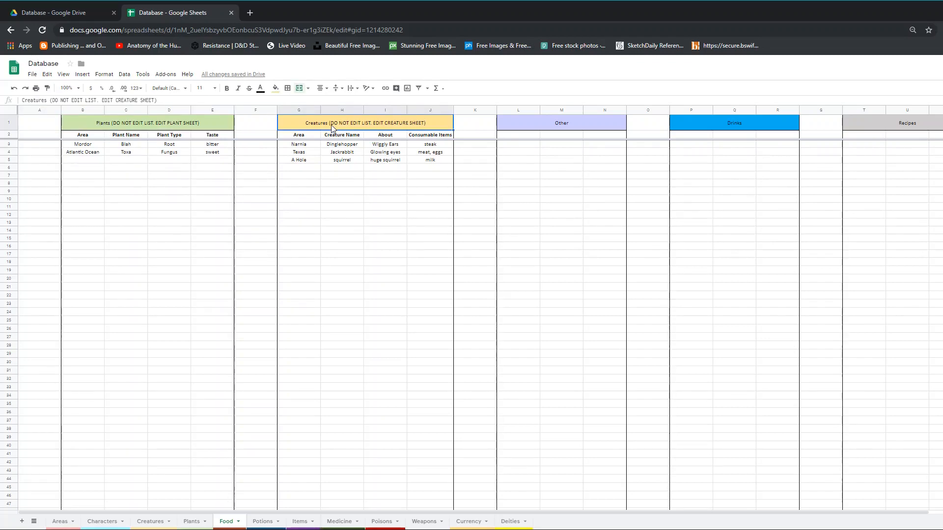
click(568, 124)
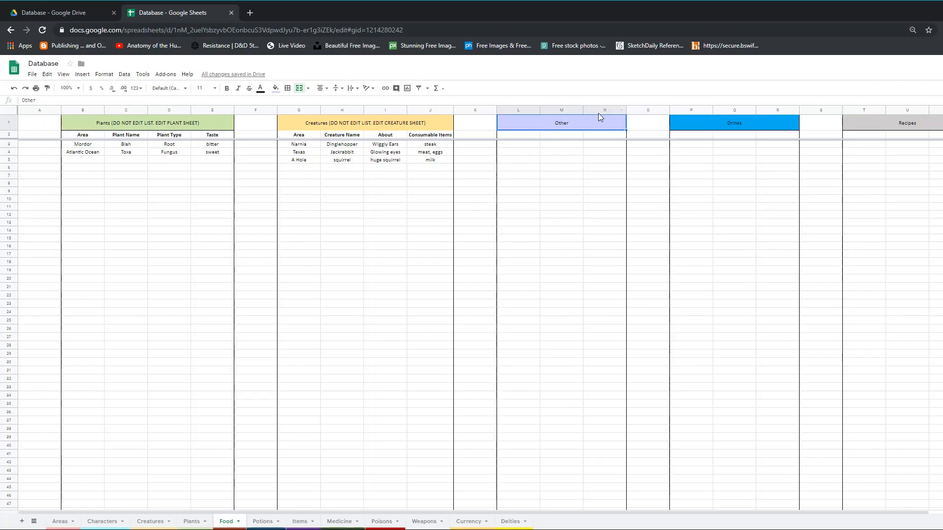
click(712, 125)
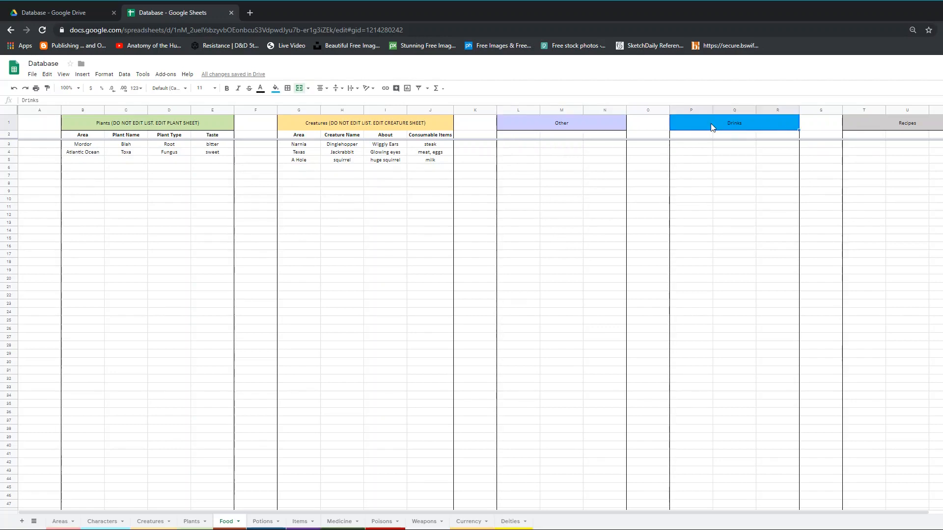
click(870, 123)
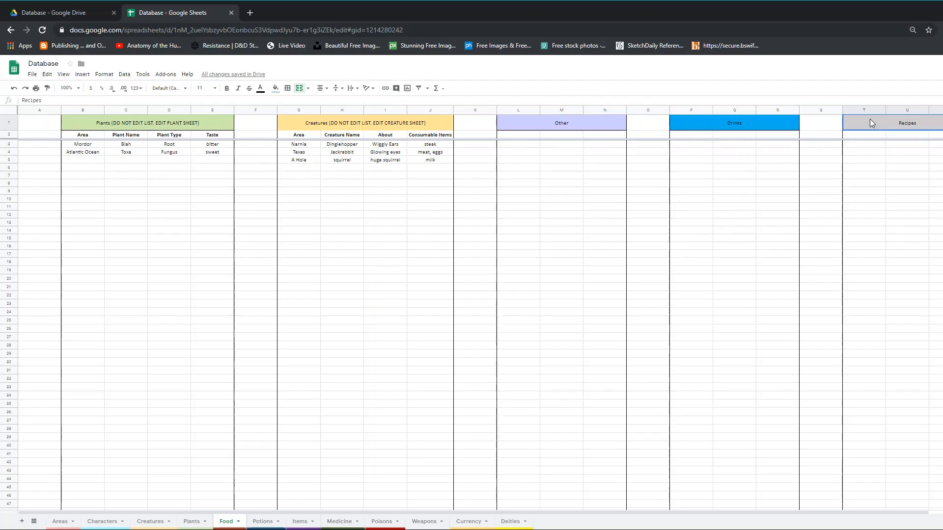
Examine the Plants list on the Food sheet, from its Area column to its Taste column
click(148, 126)
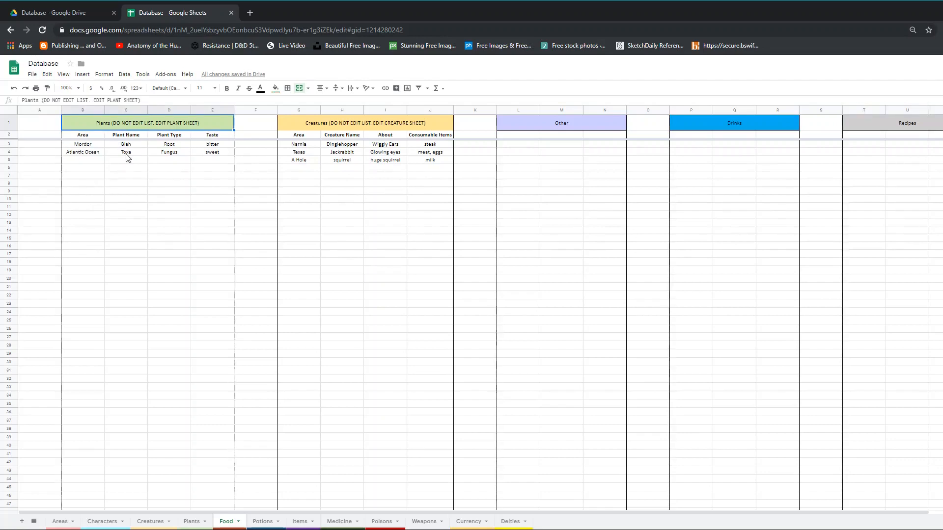
click(83, 110)
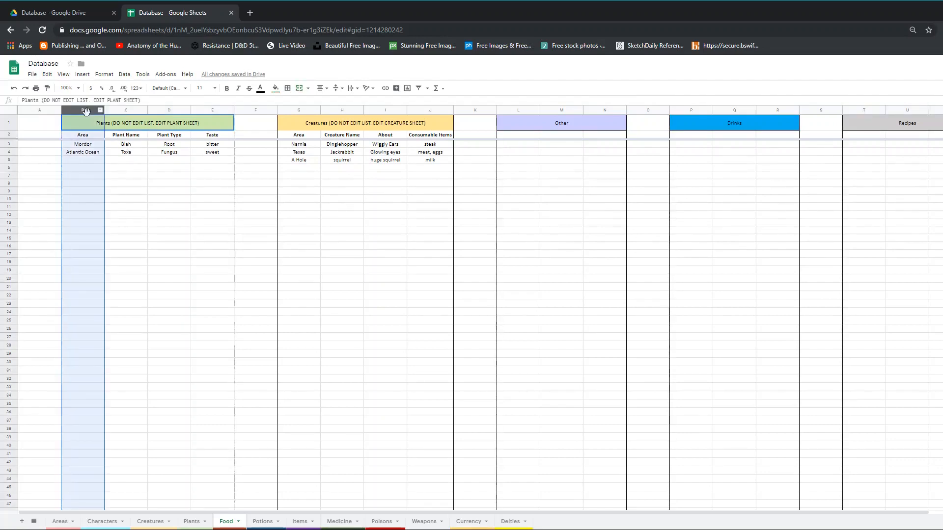
click(199, 109)
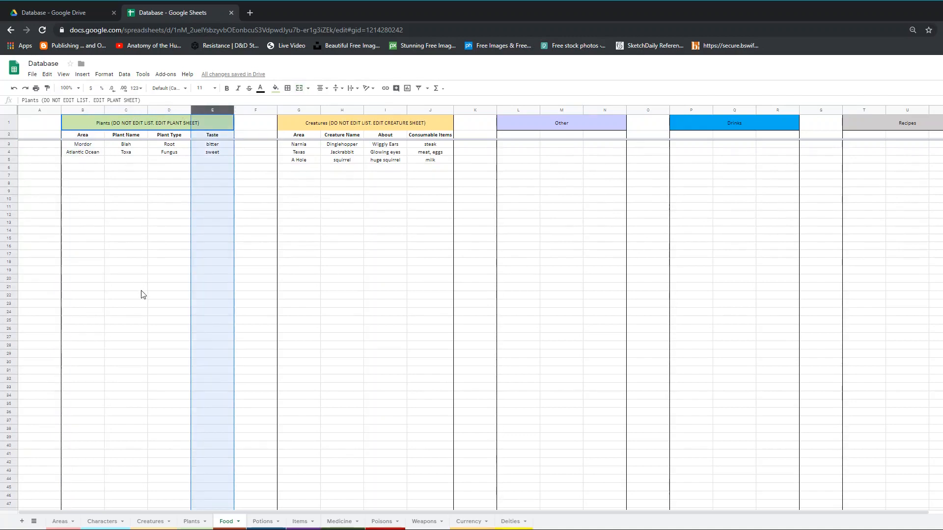
click(255, 191)
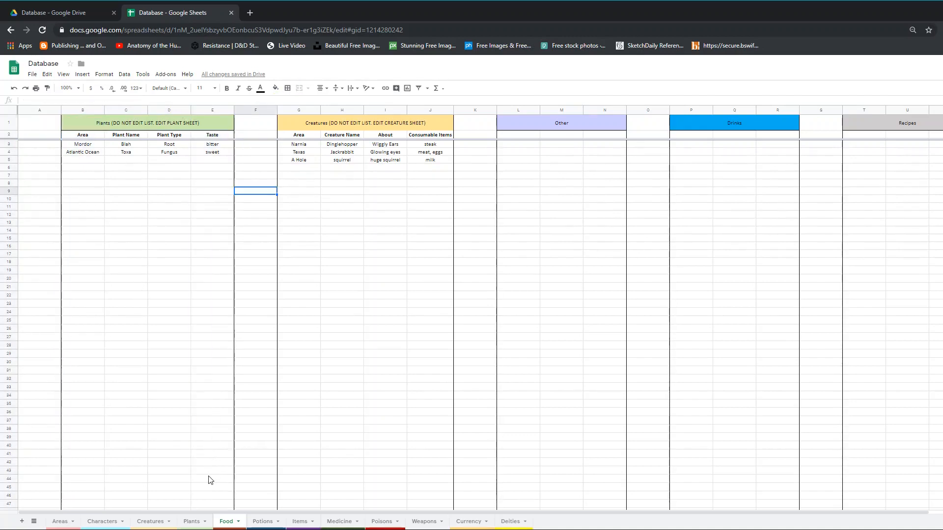
Check the Food? column on the Plants sheet and return to the Food sheet to compare its Plants list
click(191, 521)
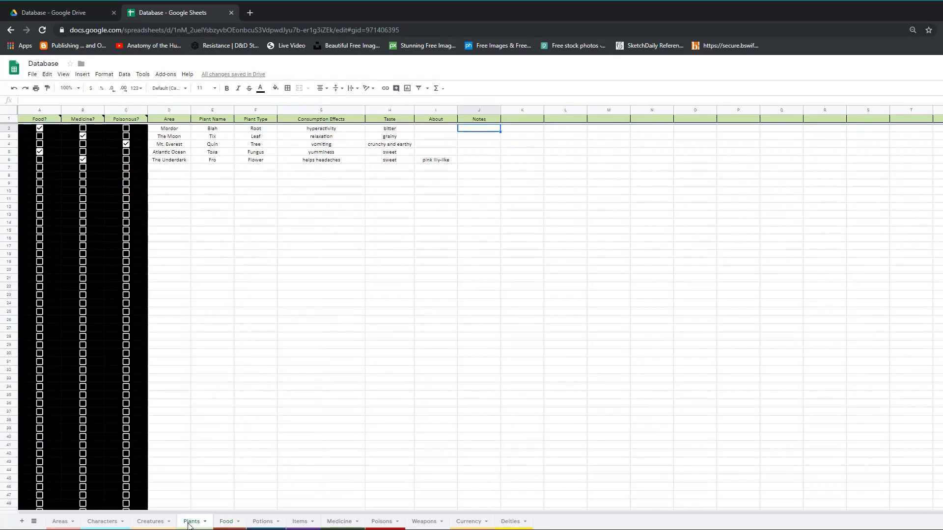
click(39, 110)
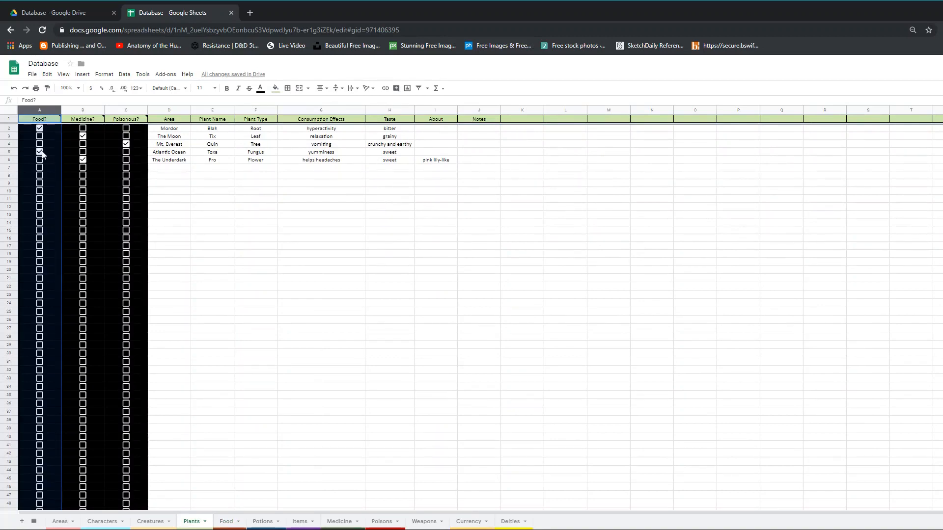
click(229, 521)
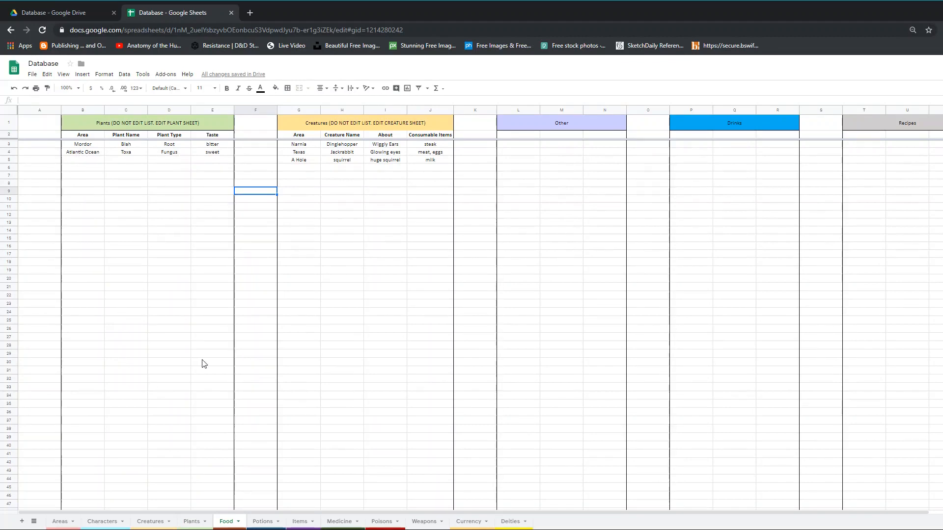
Compare the Creatures list on the Food sheet with the Food? column on the Creatures sheet
click(422, 296)
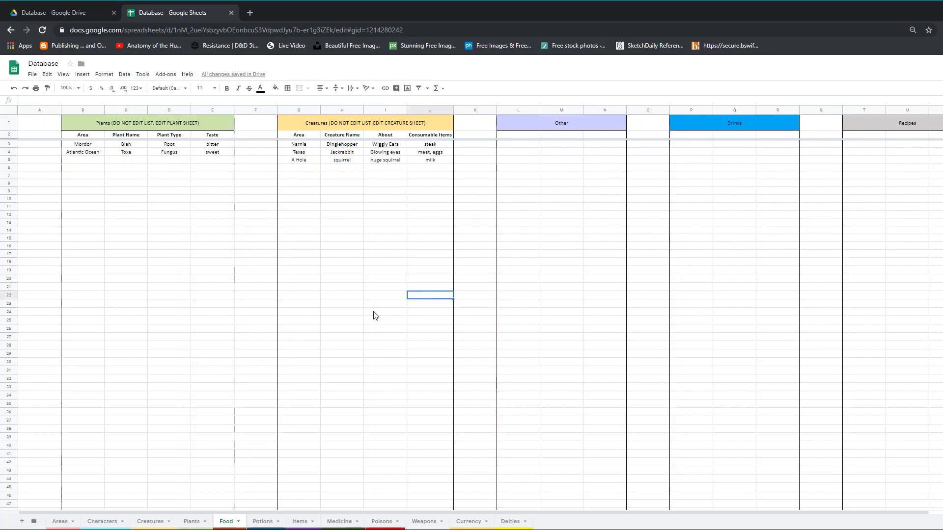
click(146, 524)
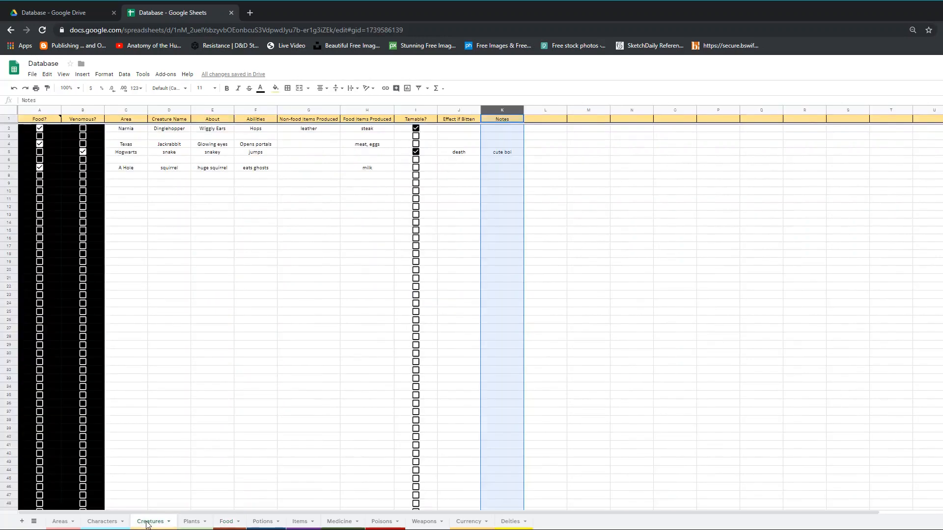
click(43, 111)
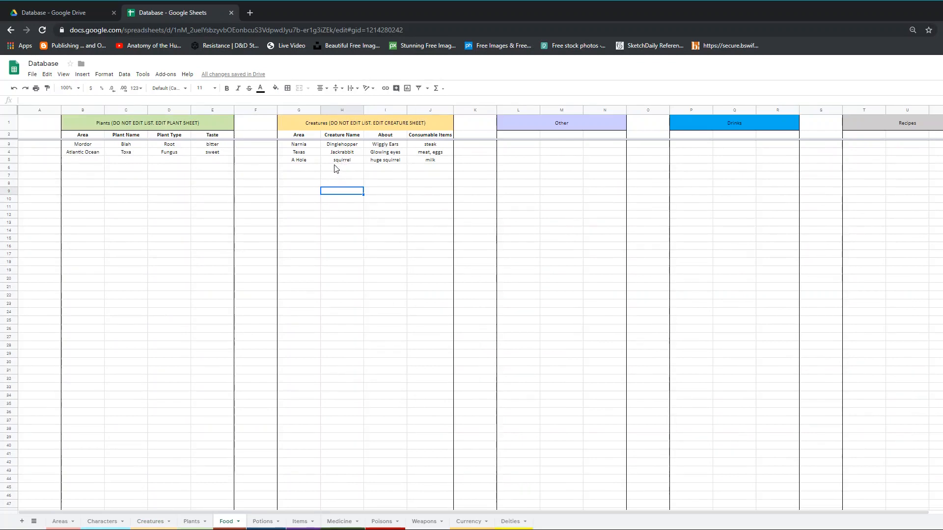
Look over the Other, Drinks and Recipes sections of the Food sheet once more
click(533, 135)
click(791, 127)
click(941, 126)
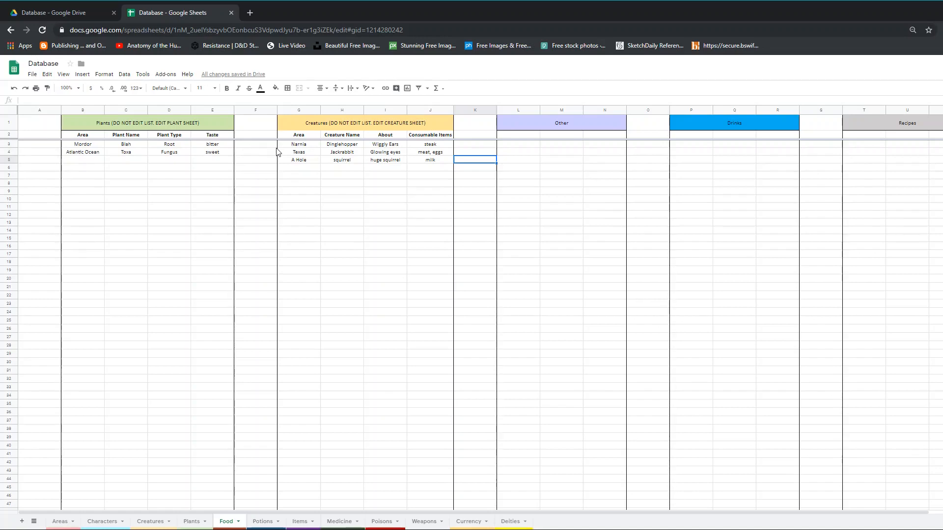
Open the Potions sheet and review its columns from Medicinal? and Poison? through the ingredients to Price
key(ctrl+shift+Page_Down)
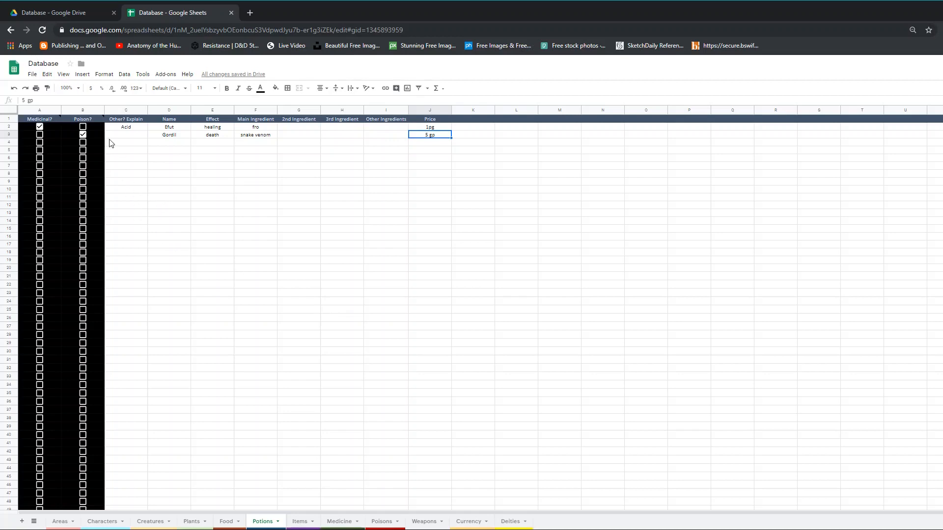
mouse_move(43, 121)
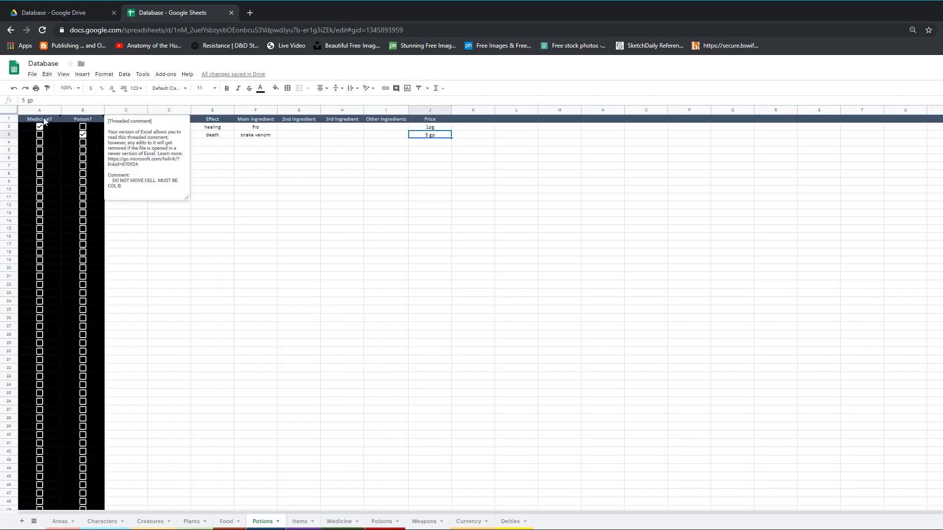
click(86, 108)
click(153, 186)
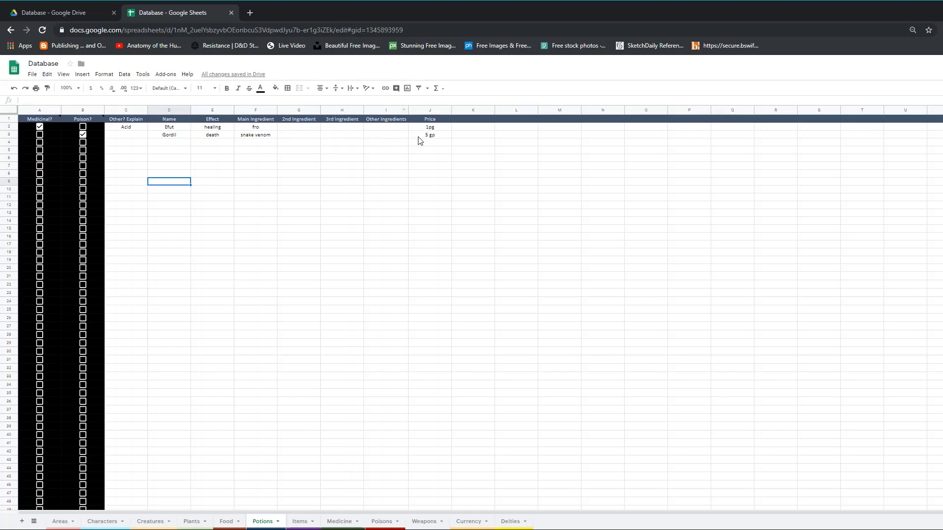
click(448, 138)
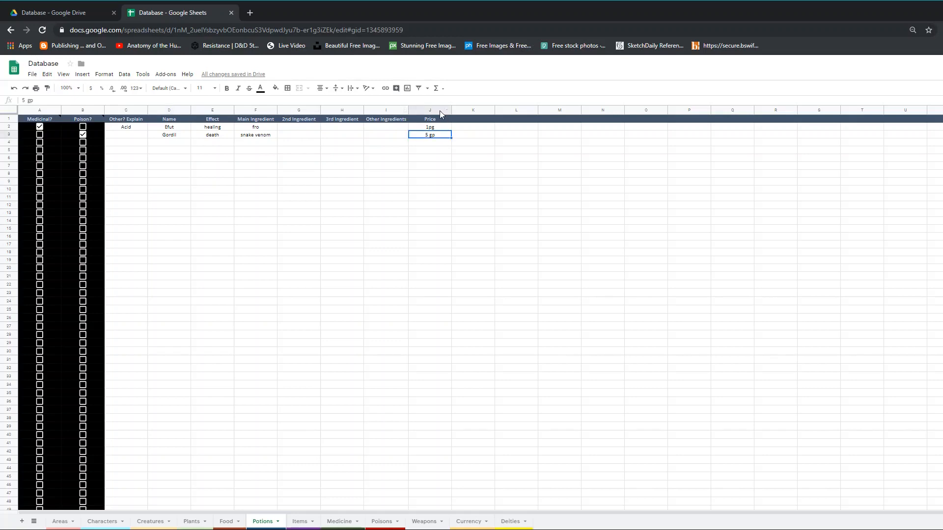
Review the Items sheet's Healing? column, and examine the plant and potion lists on the Medicine sheet
click(299, 521)
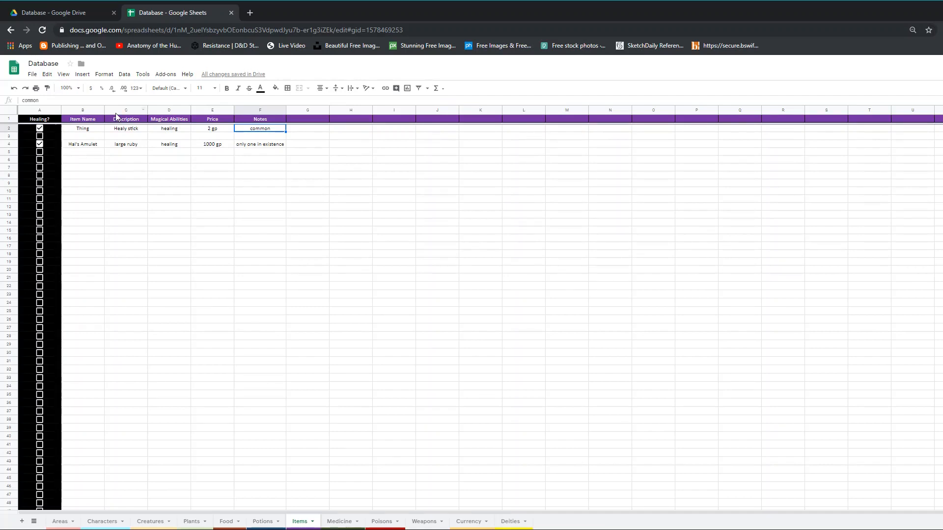
click(42, 111)
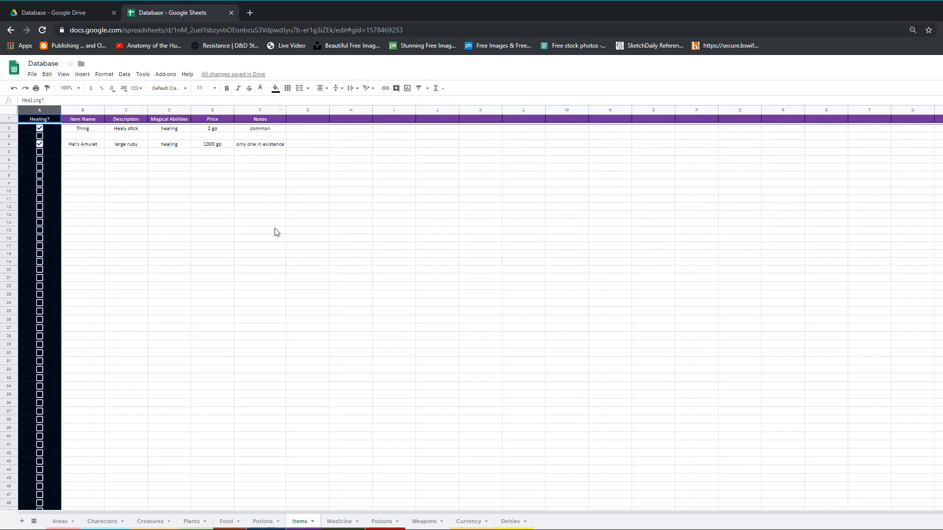
click(344, 522)
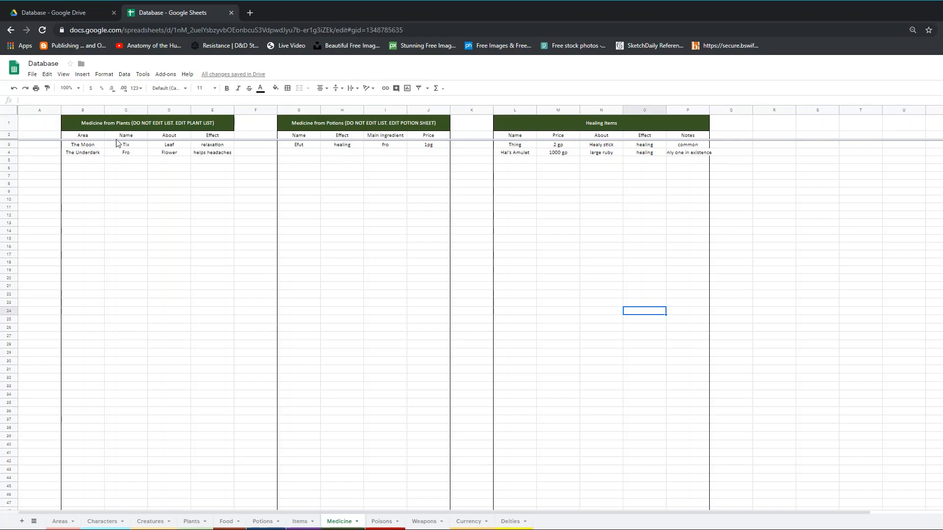
click(100, 128)
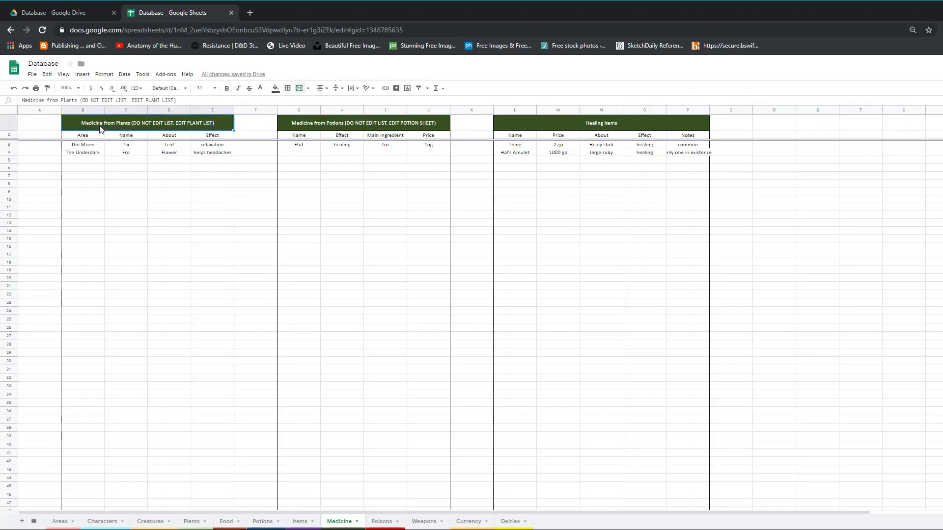
click(370, 124)
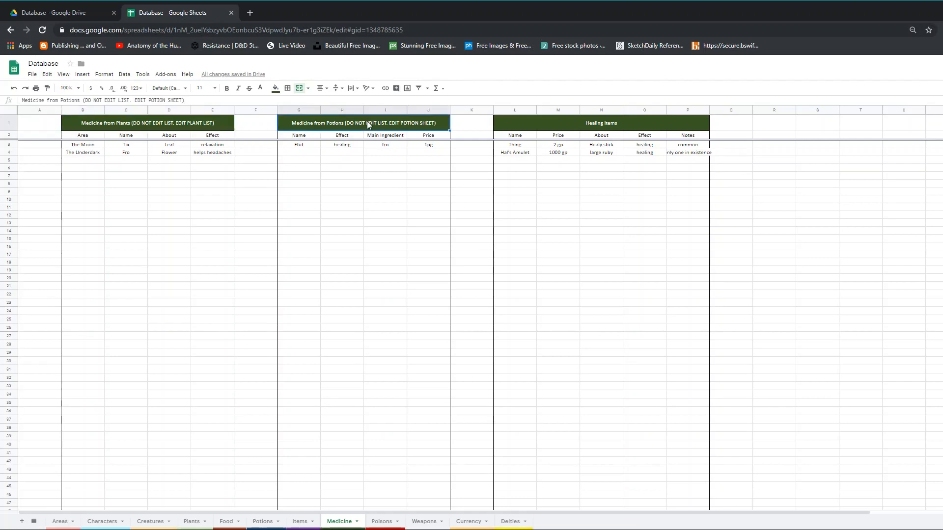
Extend the Healing Items heading on the Medicine sheet with "(DO NOT EDIT LIST. EDIT ITEMS SHEET)"
click(634, 128)
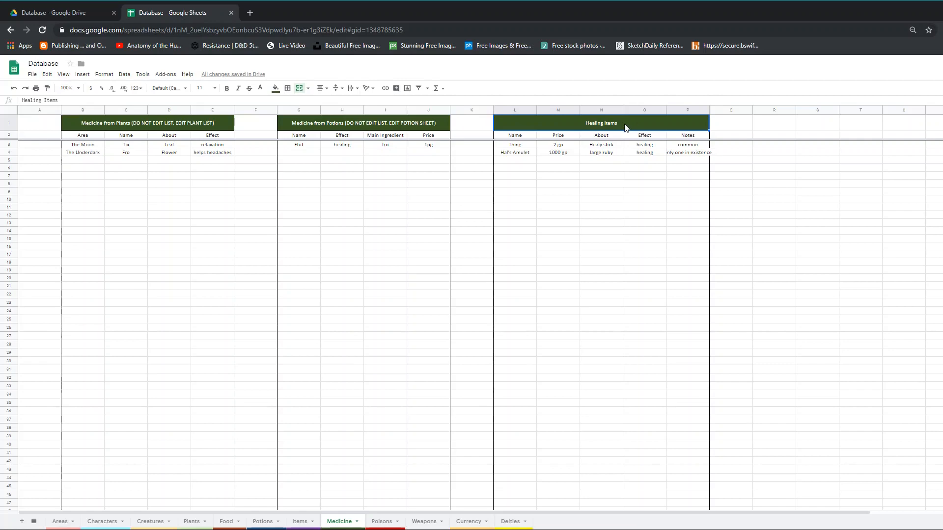
double_click(626, 127)
text((Do N)
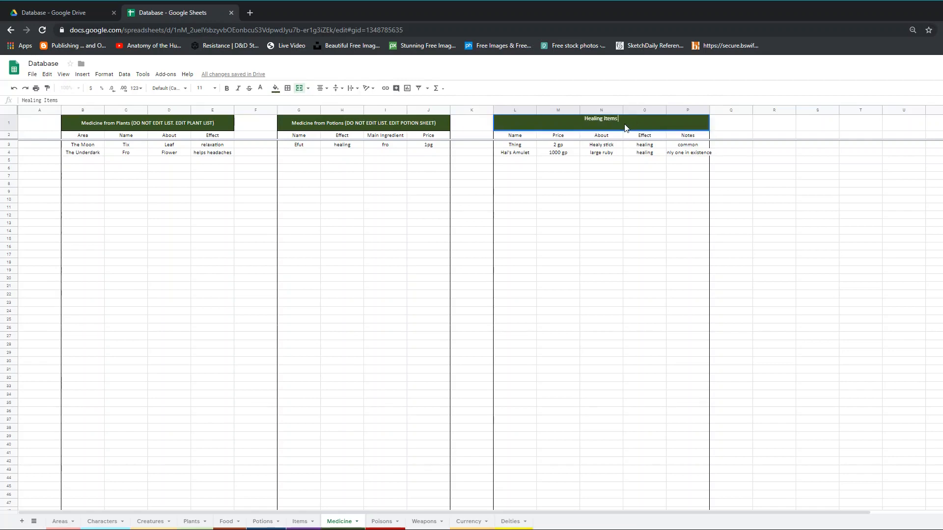
key(BackSpace)
key(BackSpace)
key(BackSpace)
text(O NOT EDIT LIST. EDIT THE)
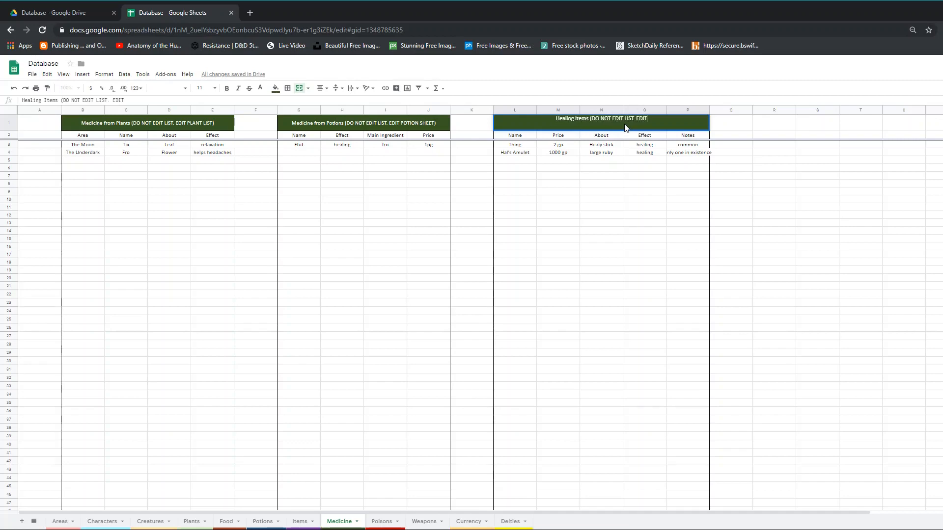
key(BackSpace)
key(BackSpace)
key(BackSpace)
text(ITEMS SHEET))
key(Return)
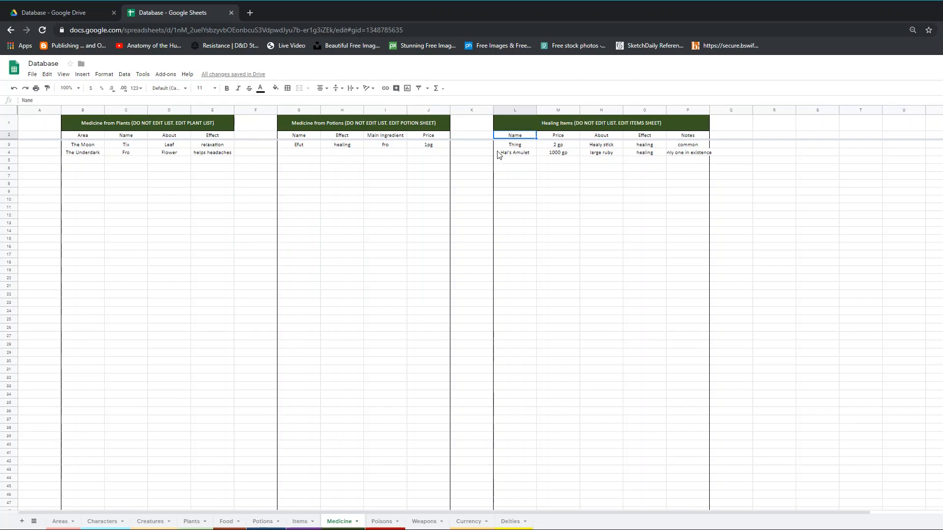
click(591, 127)
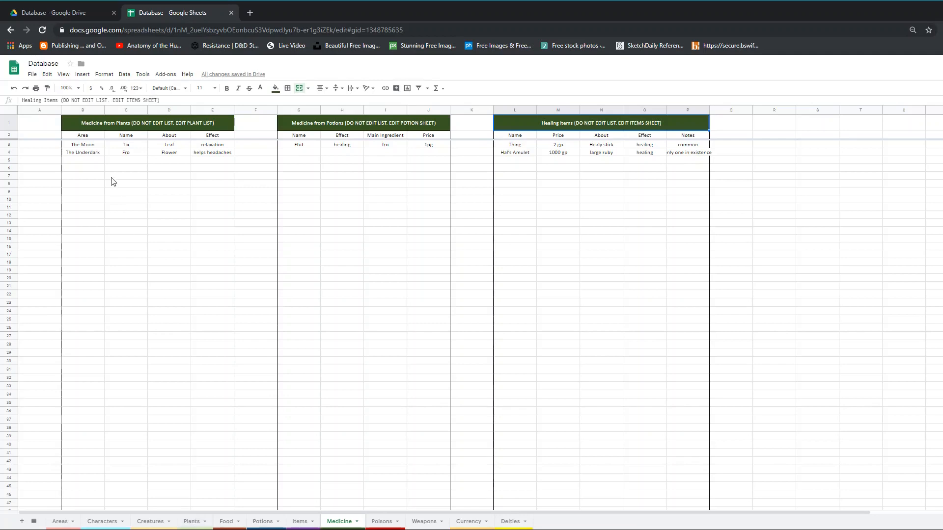
Tick Medicine? in row 7 of the Plants sheet, fill Area through Taste with "add" as test data, and check the Medicine sheet's plant list
click(102, 161)
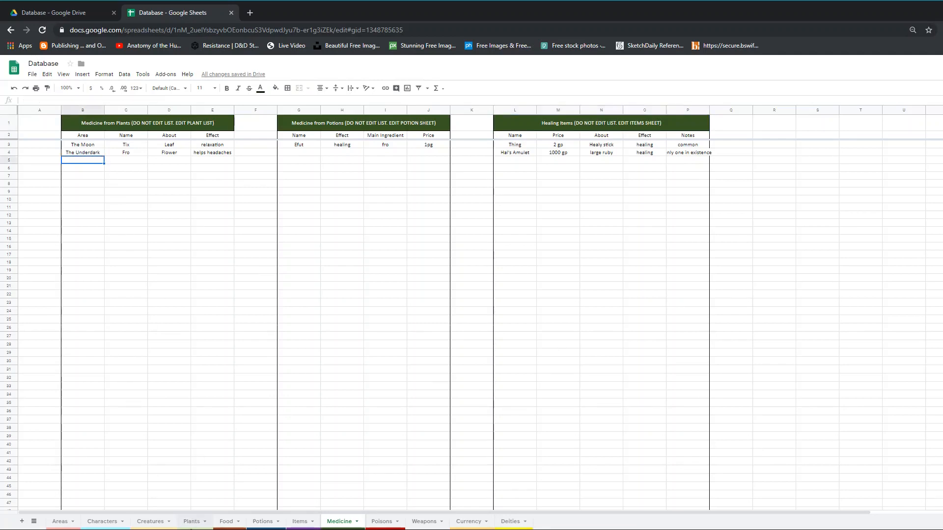
click(192, 521)
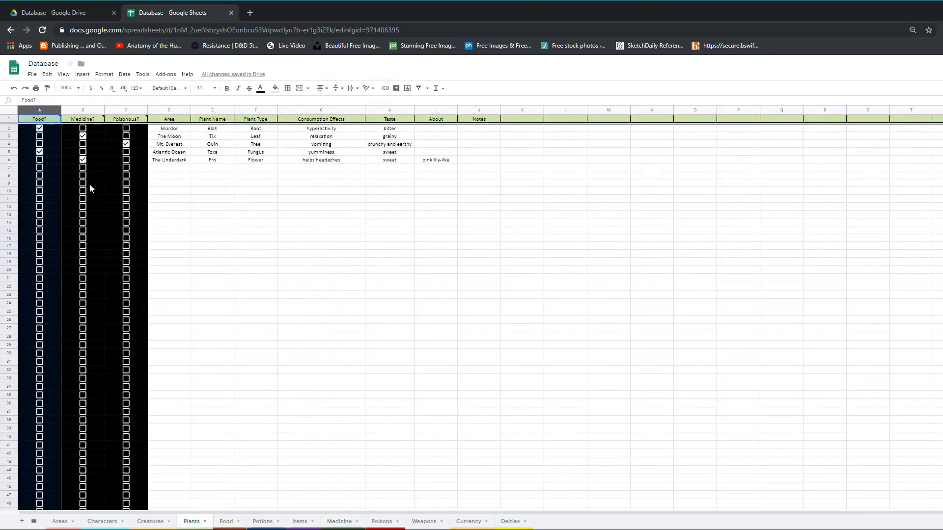
click(82, 167)
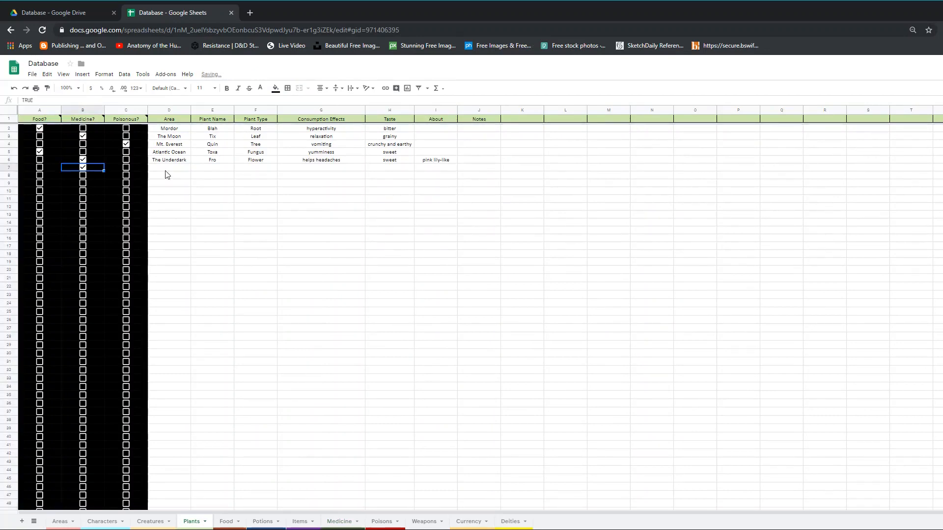
click(167, 169)
text(Add)
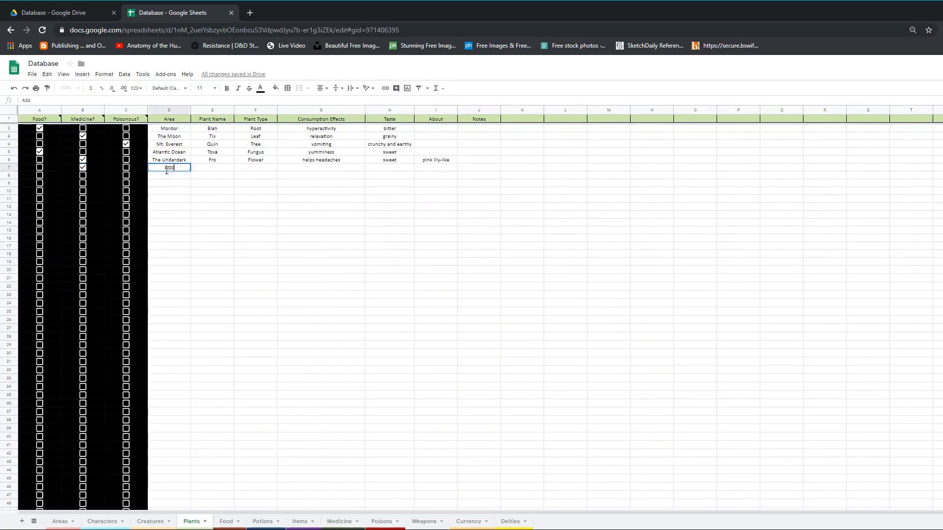
click(217, 170)
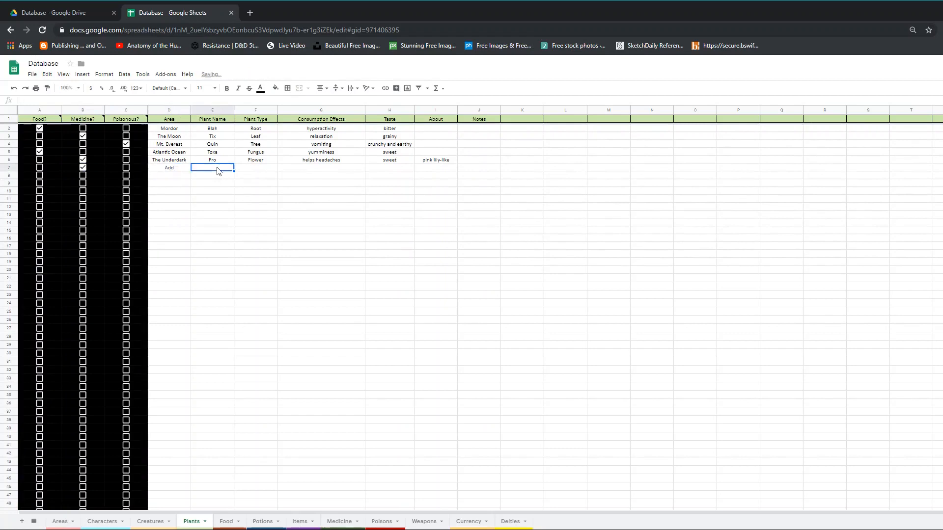
text(add)
click(276, 170)
text(add)
click(357, 167)
text(add)
click(388, 169)
text(add)
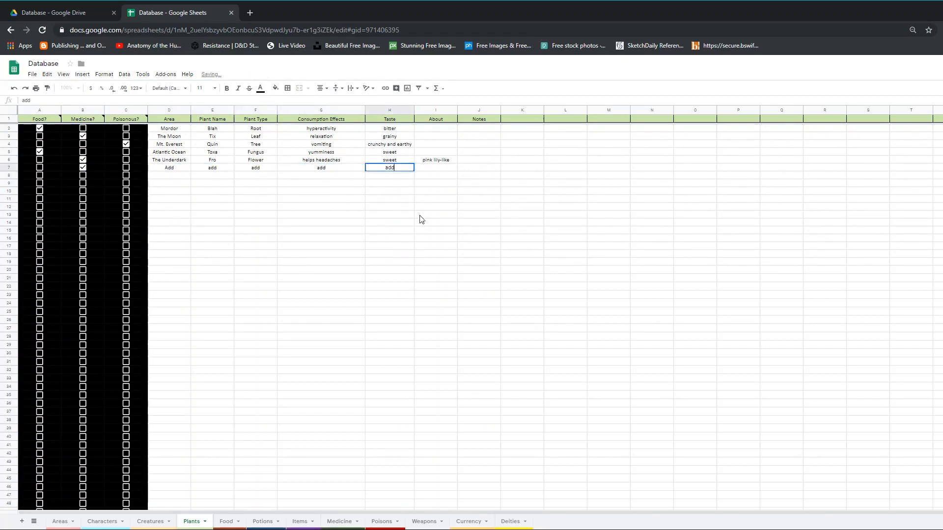
click(340, 523)
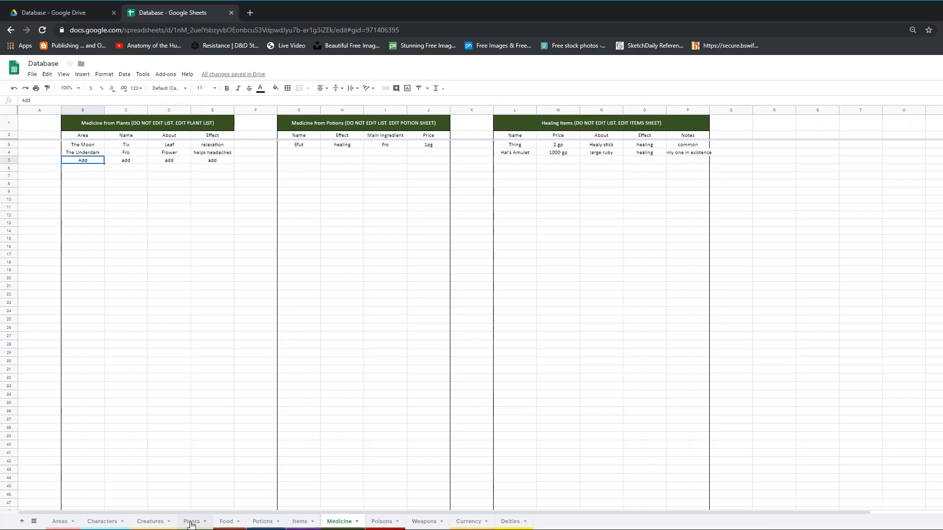
Clear the test entries from row 7 of the Plants sheet and untick its Medicine? checkbox
click(193, 522)
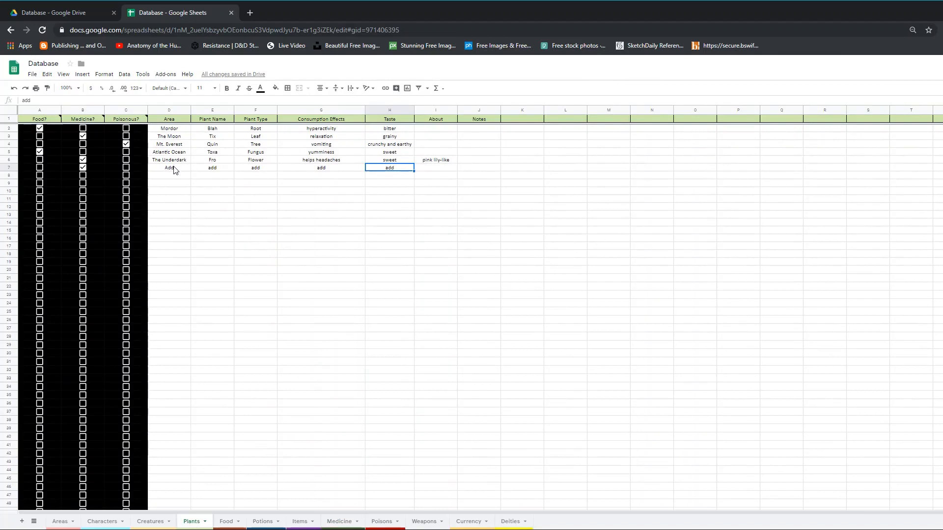
drag(174, 171, 393, 172)
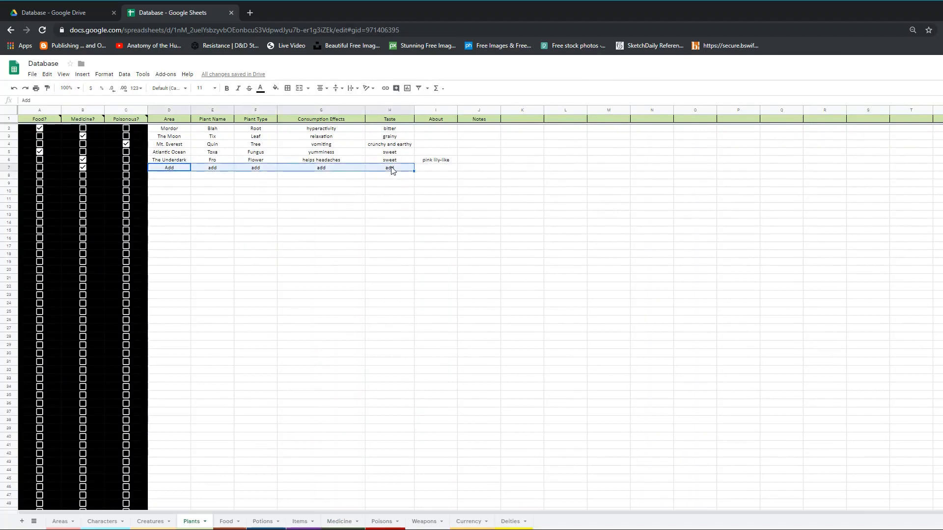
key(Delete)
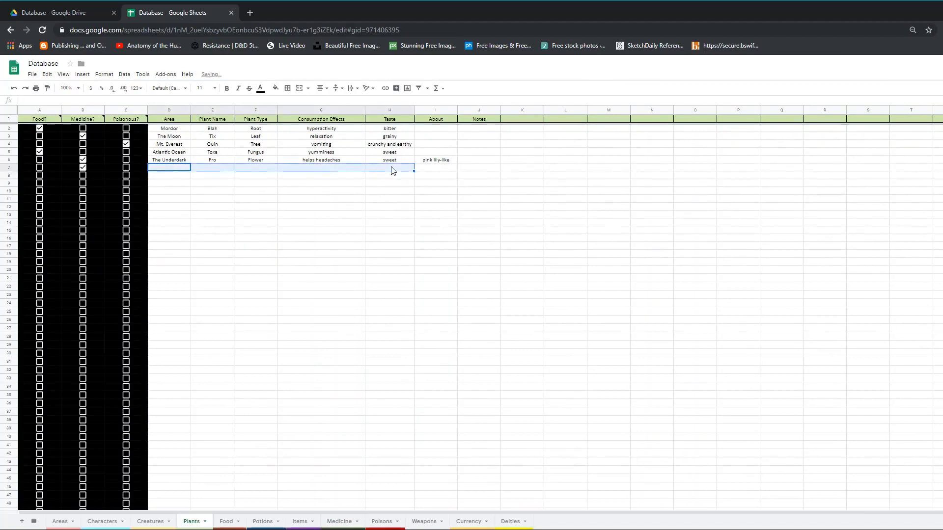
click(83, 169)
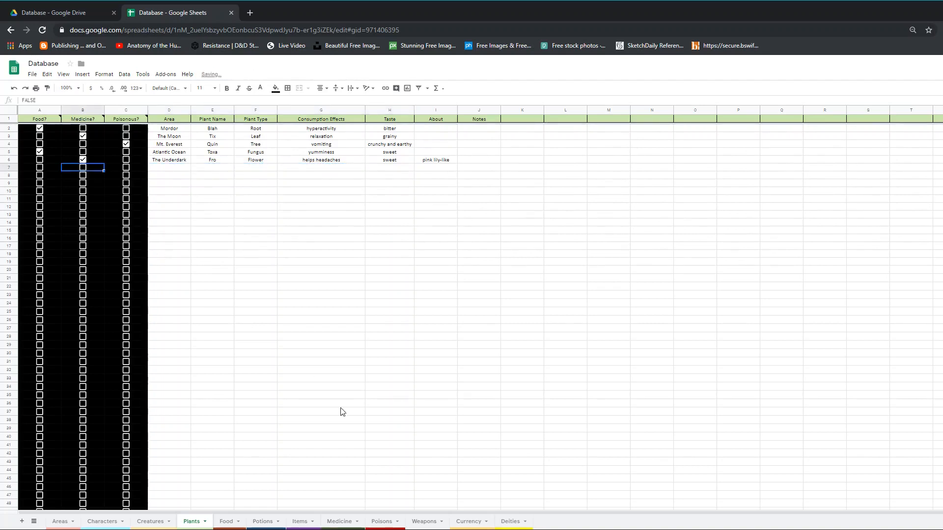
Add a right border to the Effect column of the Medicine from Plants list on the Medicine sheet
click(340, 522)
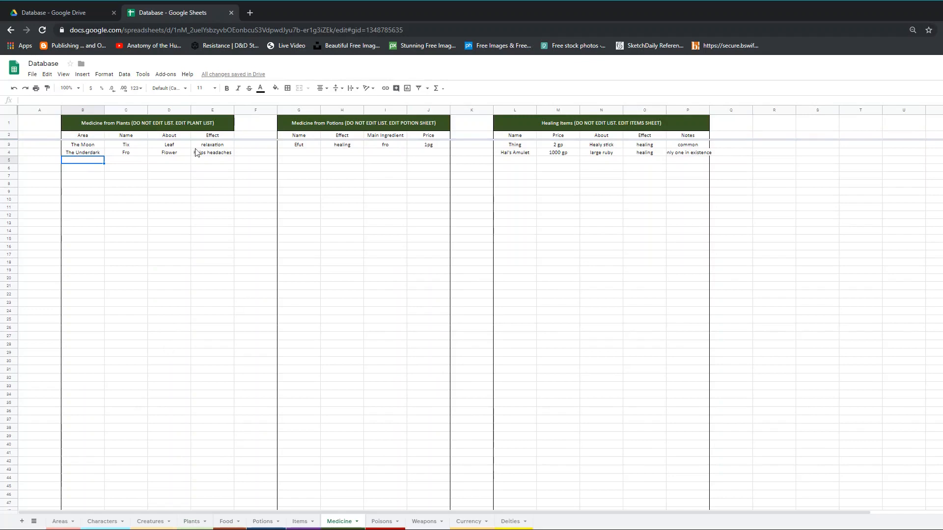
click(211, 110)
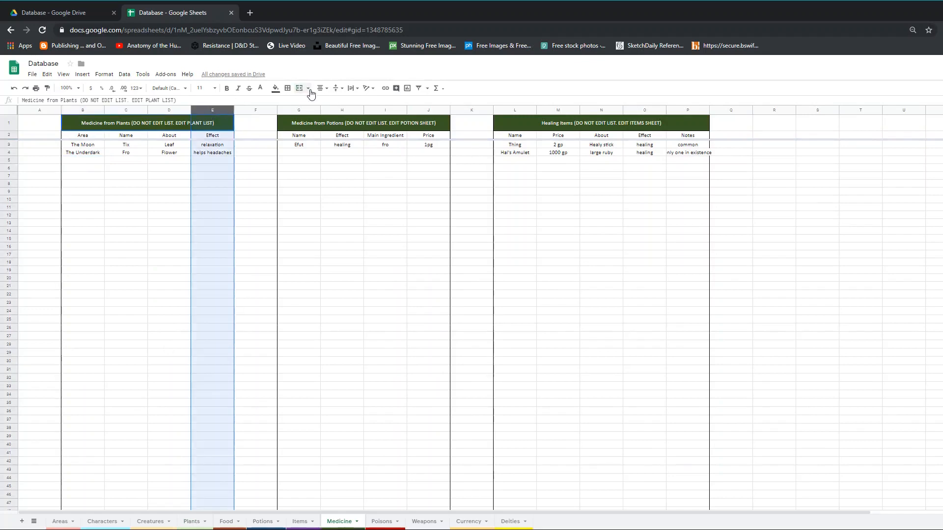
click(287, 89)
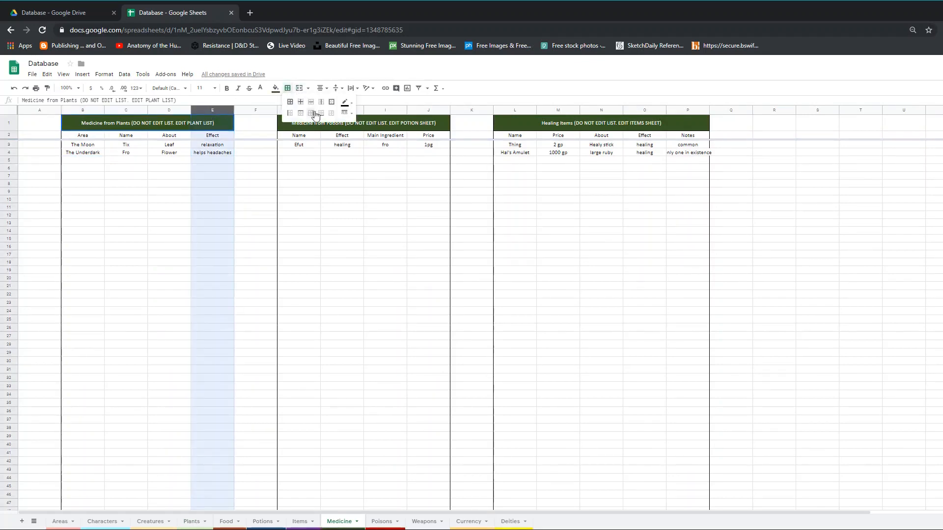
click(311, 113)
click(344, 277)
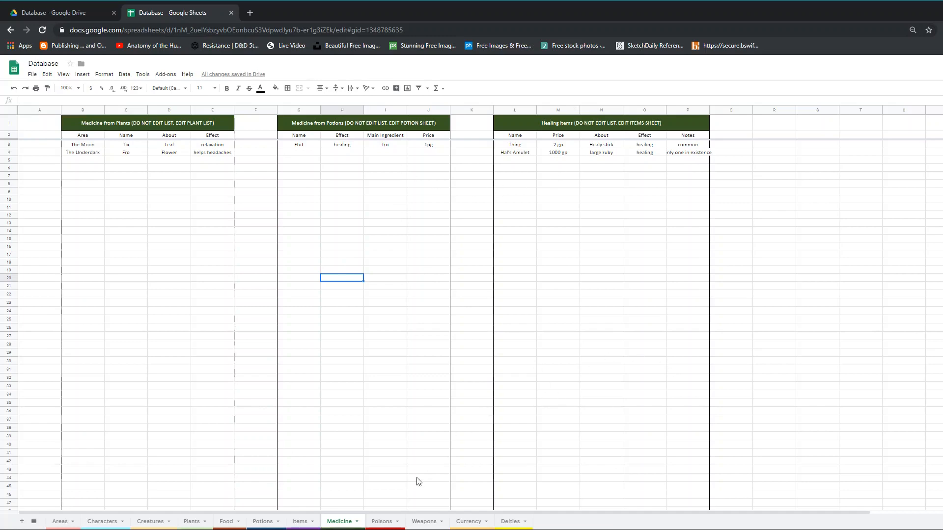
Open the Poisons sheet and look over its plant, potion and creature venom lists
click(382, 521)
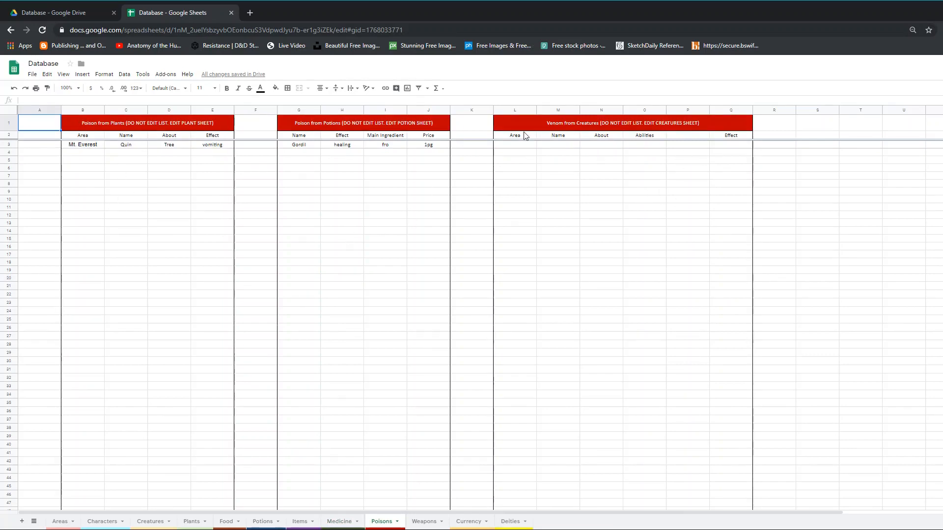
click(512, 147)
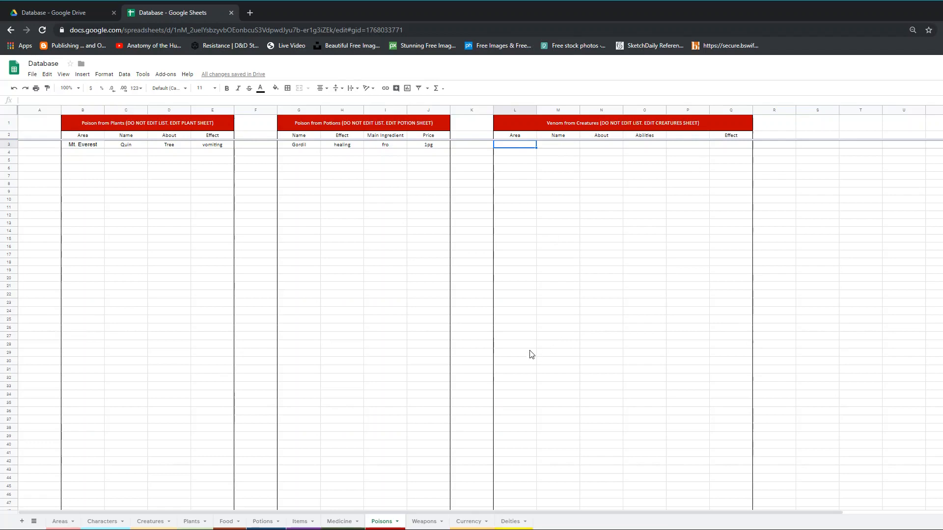
click(84, 160)
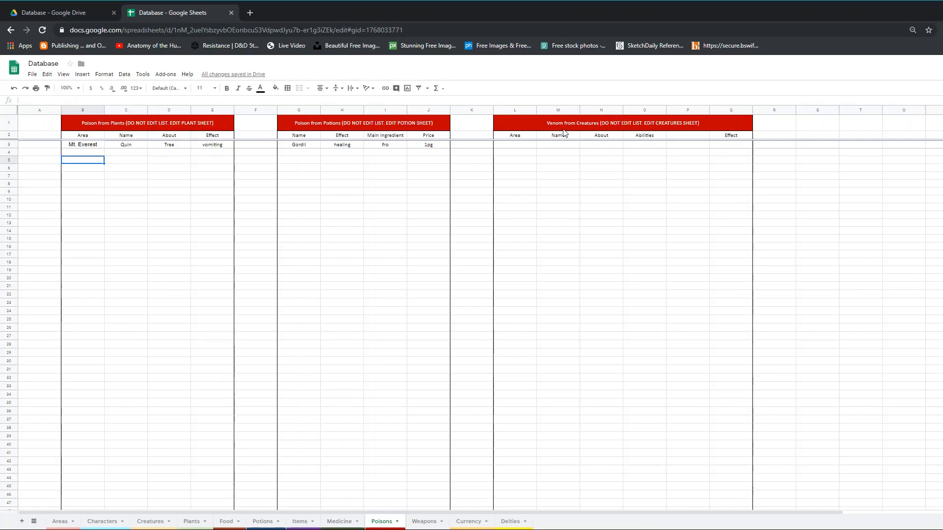
Look over the columns of the Weapons sheet and the Currency sheet
click(424, 521)
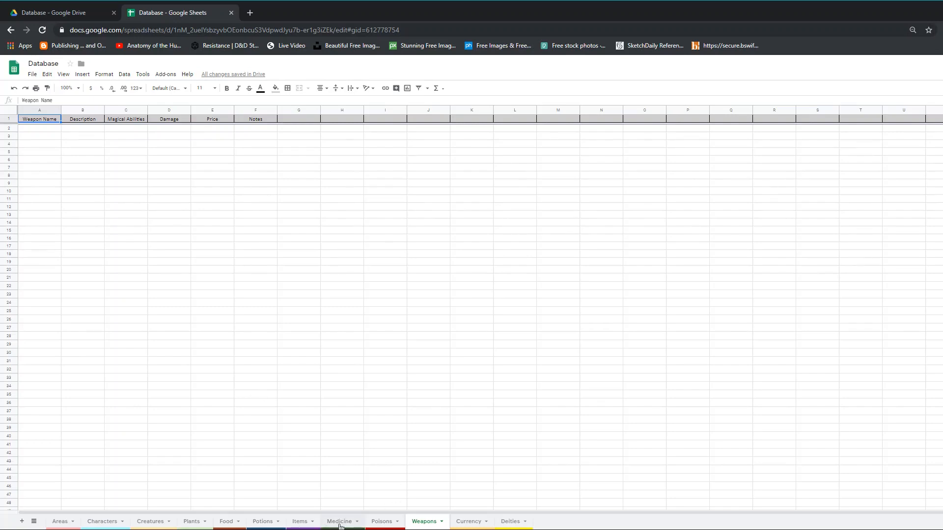
click(473, 523)
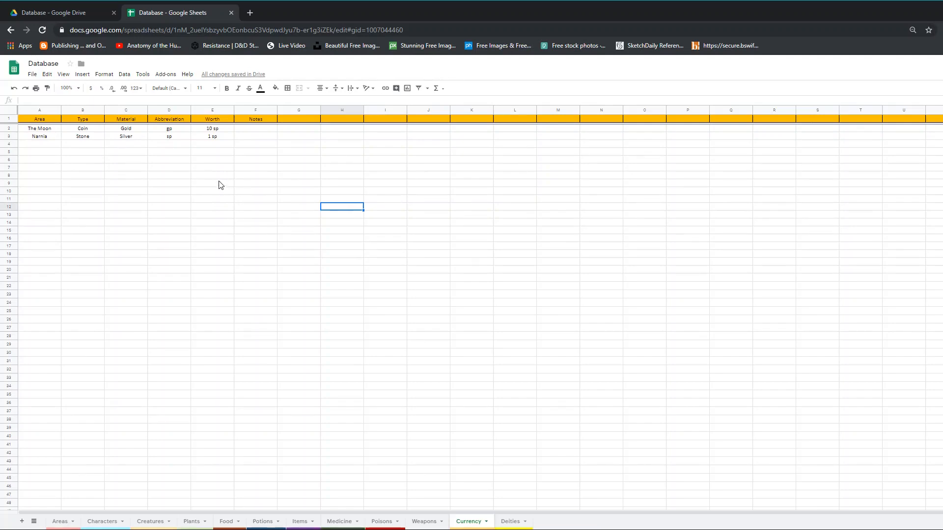
Open the Deities sheet and review its columns from Title(s) and Species of Deity through Age, Domain and Rank to Inspired by
click(511, 521)
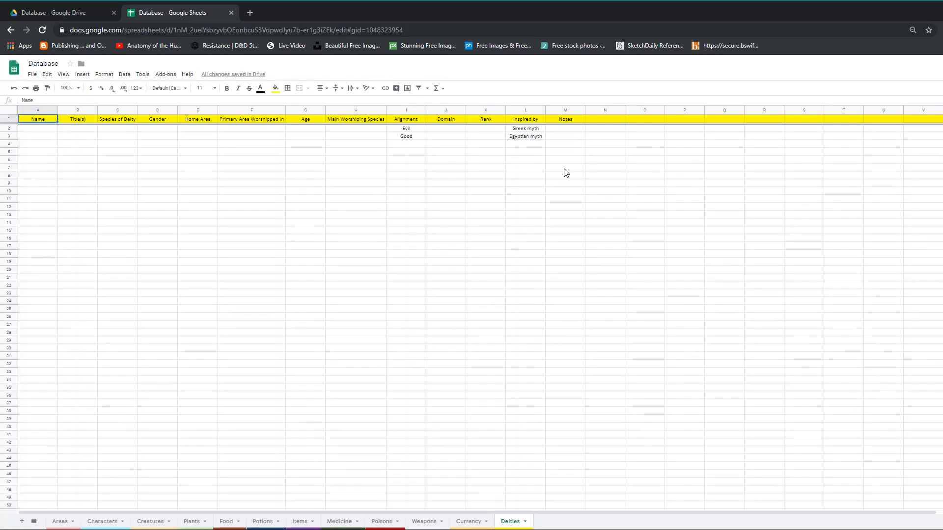
click(86, 133)
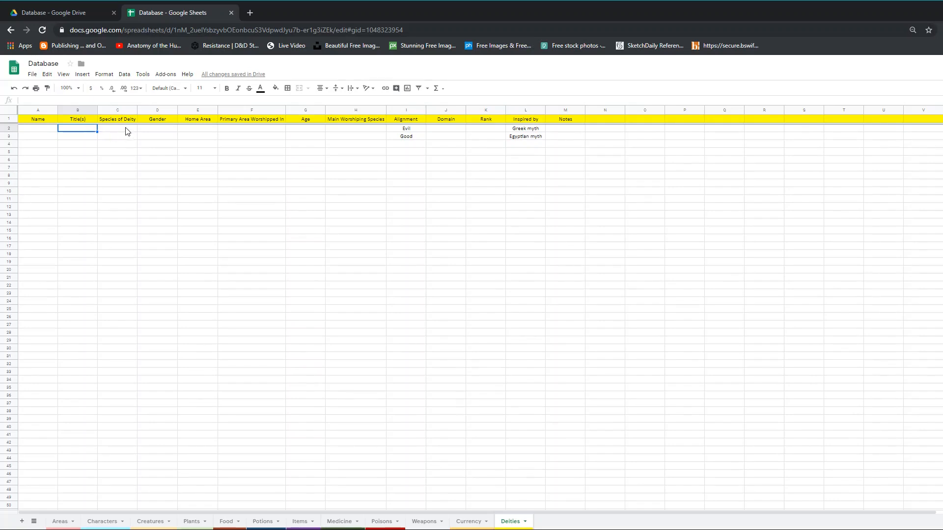
click(119, 111)
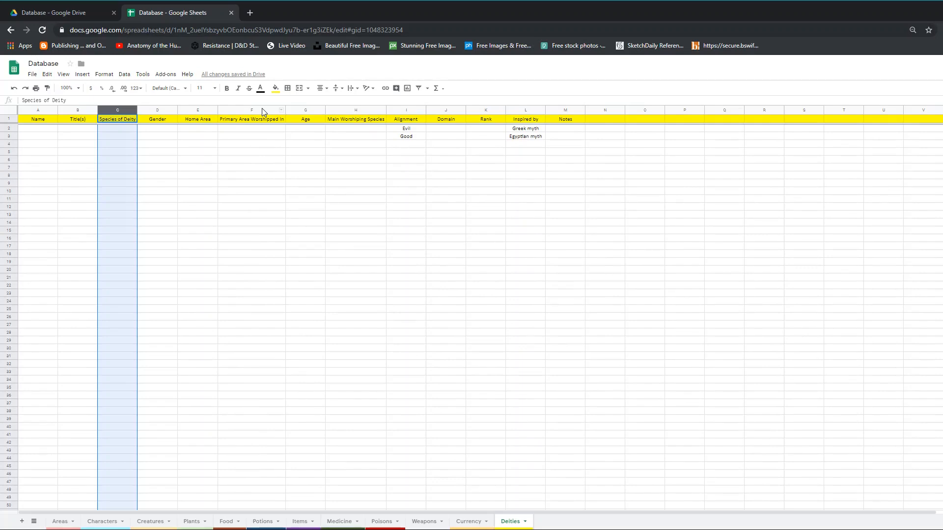
click(309, 109)
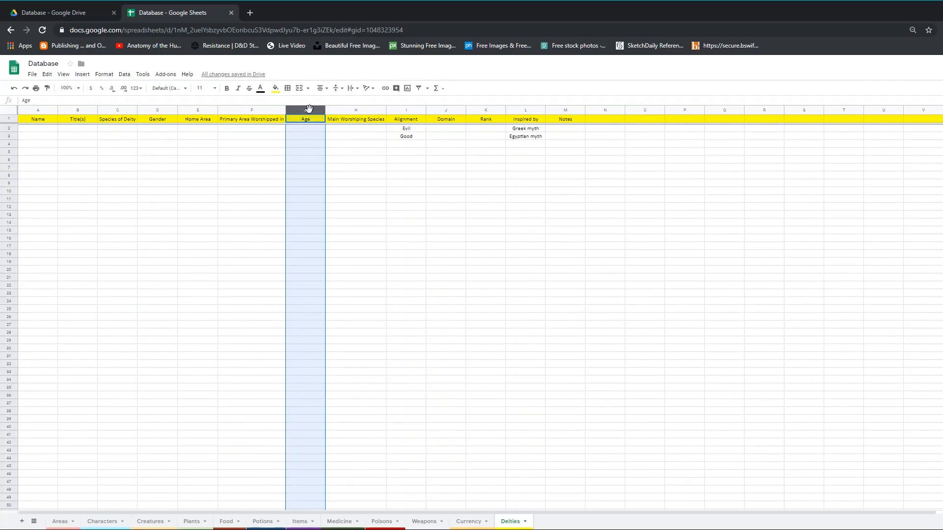
click(355, 109)
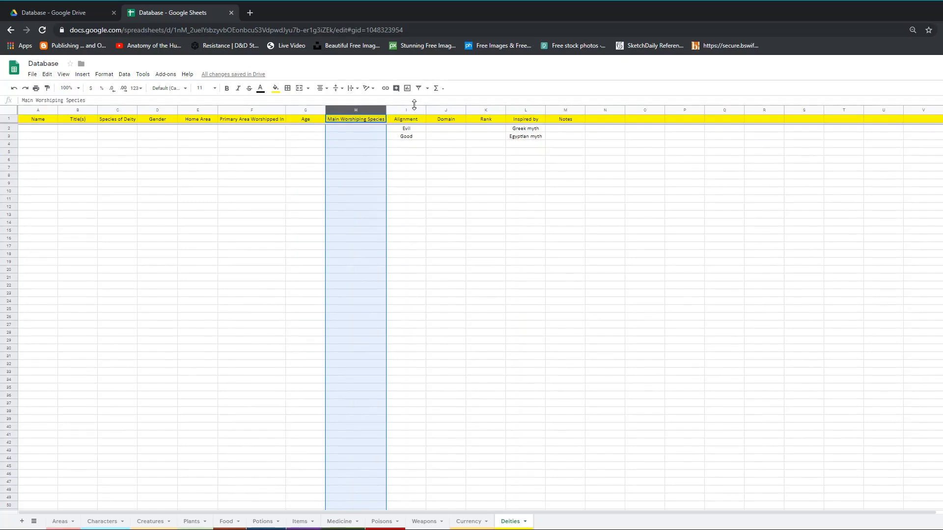
click(445, 110)
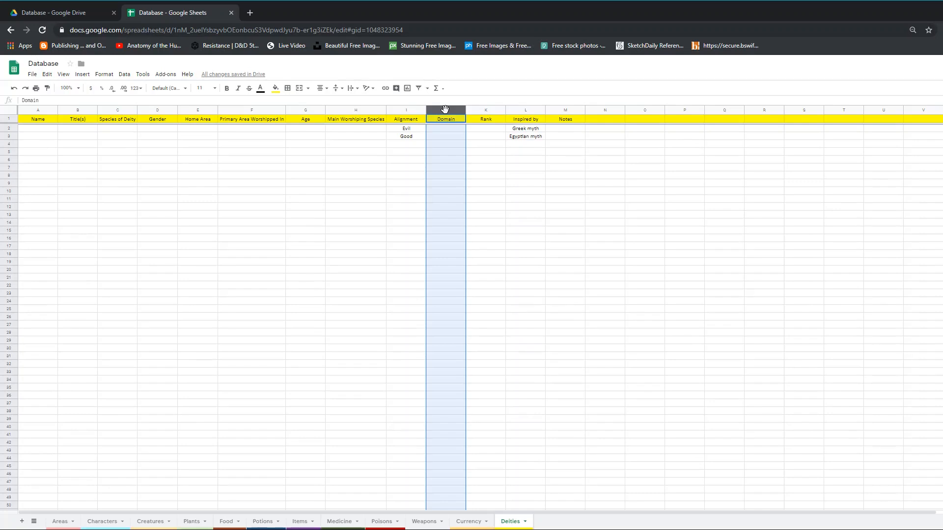
click(485, 109)
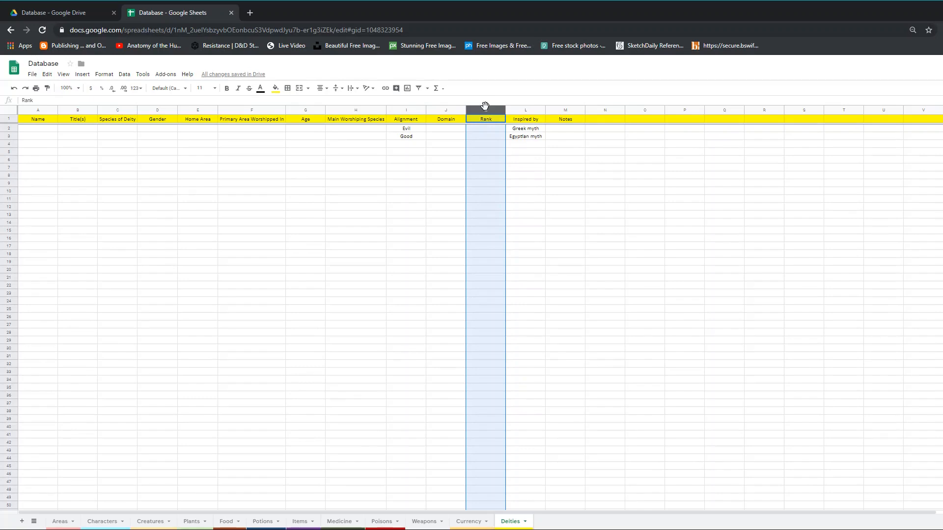
click(529, 110)
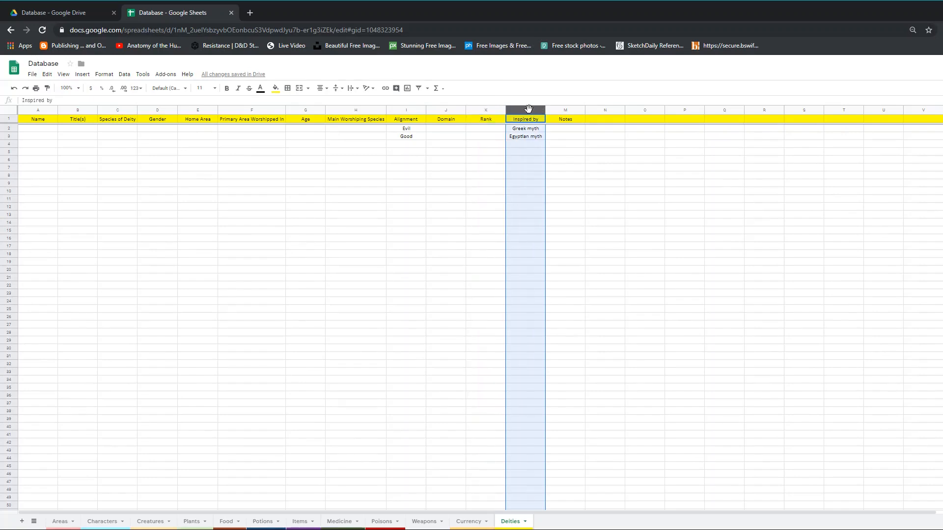